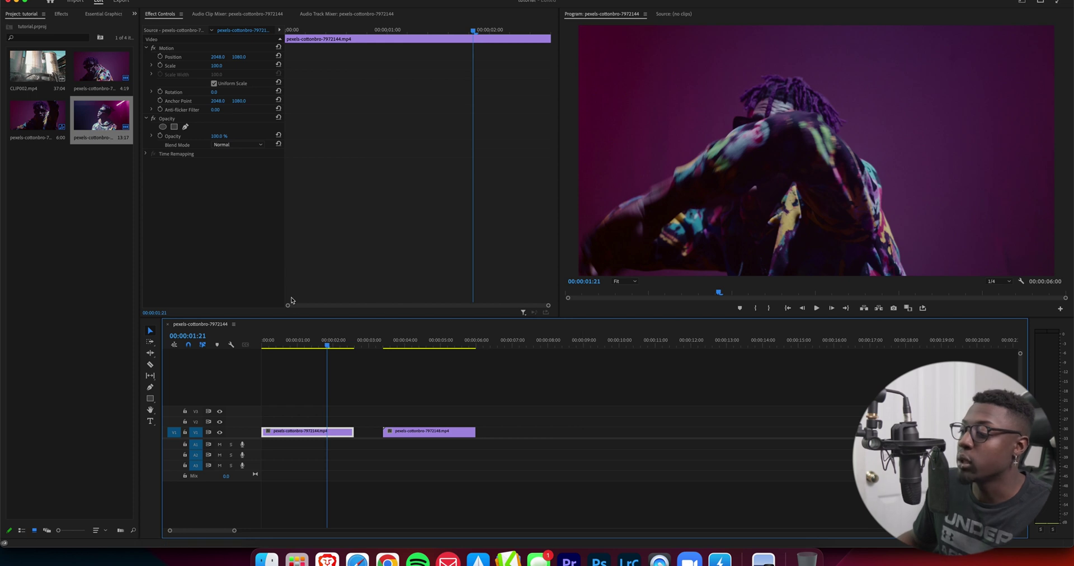
Play back both clips on the timeline to review the unedited footage.
{"action": "left_click_drag", "start_coordinate": [327, 348], "coordinate": [263, 349]}
{"action": "key", "text": "space"}
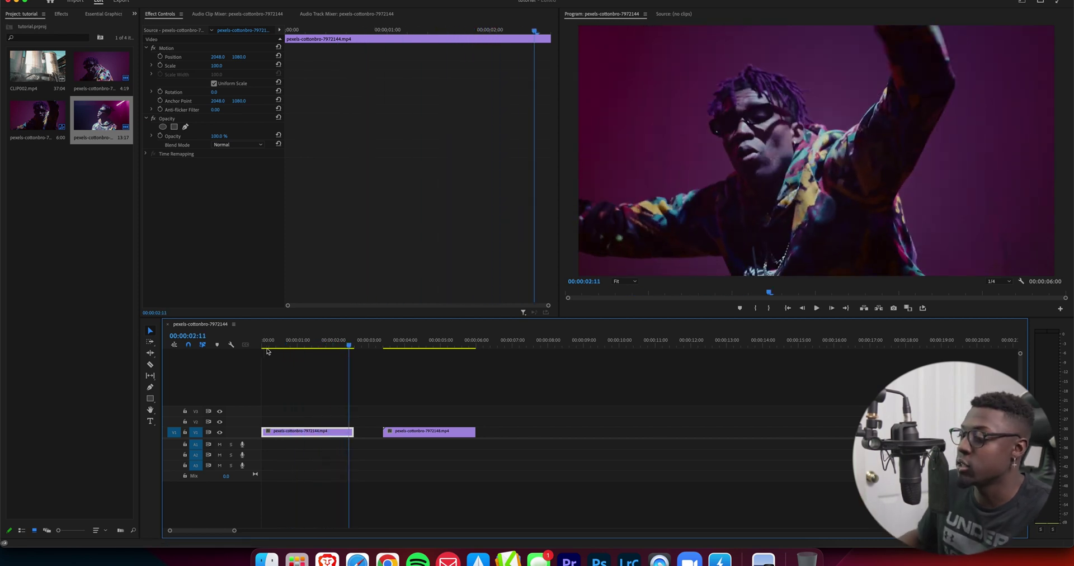
{"action": "left_click", "coordinate": [384, 347]}
{"action": "key", "text": "space"}
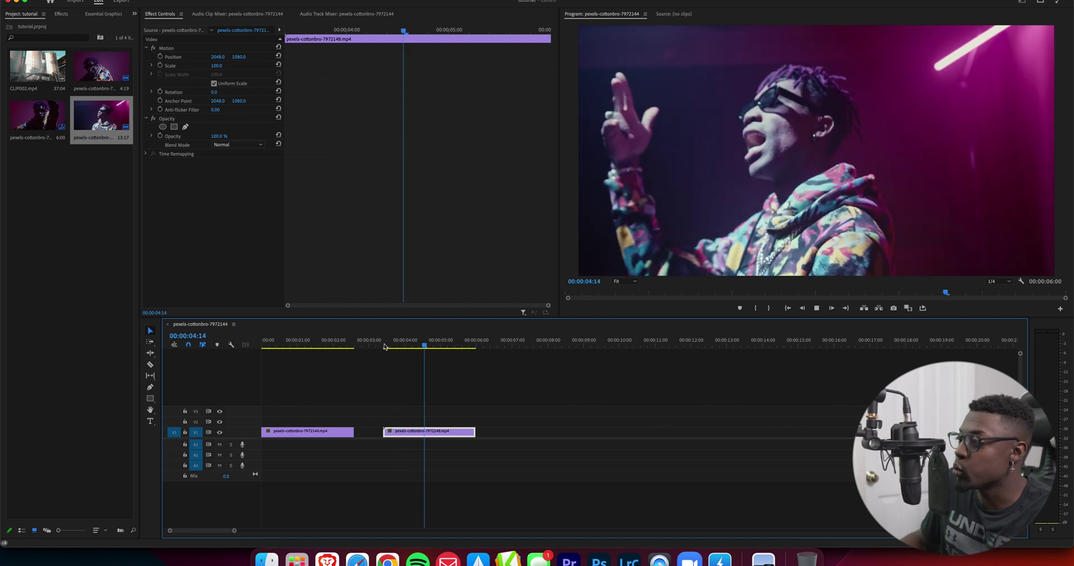
{"action": "key", "text": "space"}
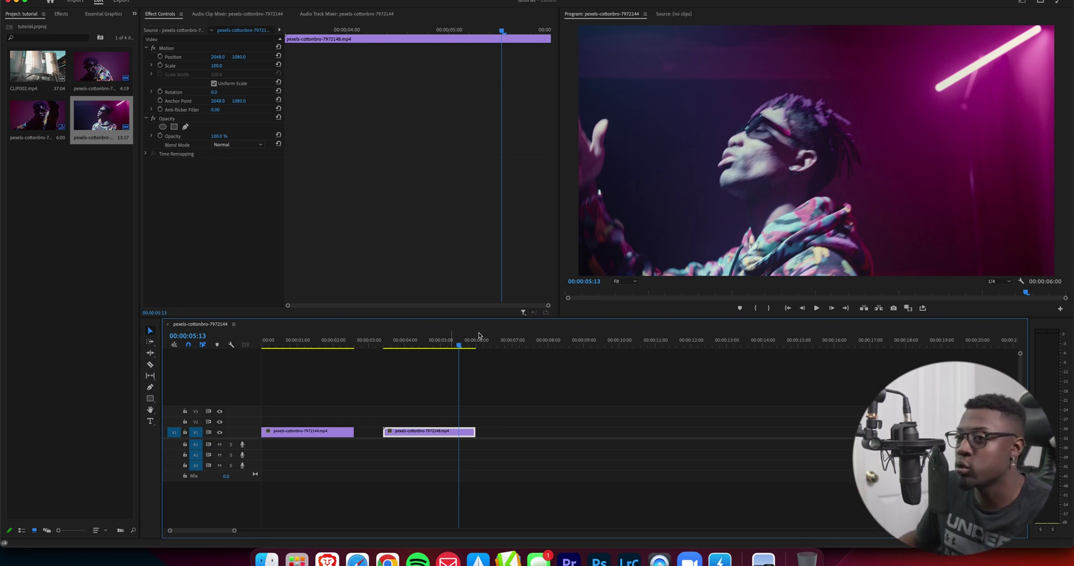
{"action": "left_click", "coordinate": [61, 14]}
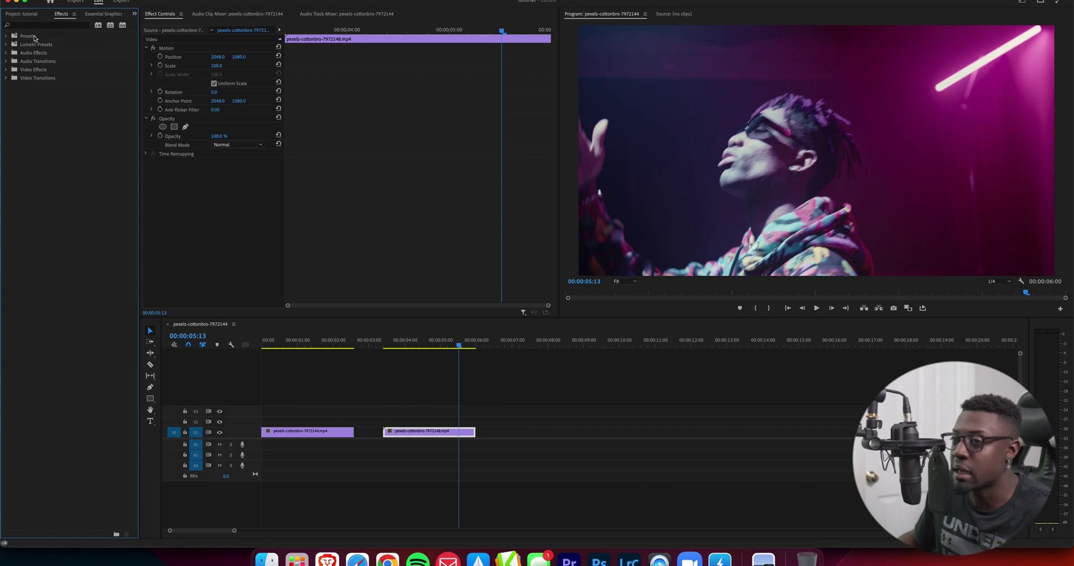
{"action": "right_click", "coordinate": [34, 39]}
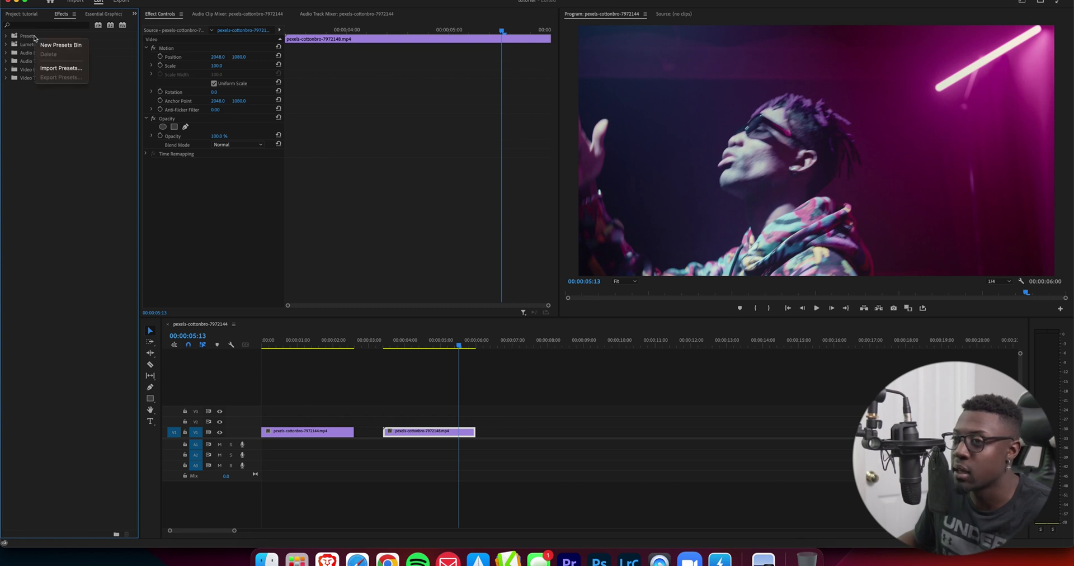
{"action": "left_click", "coordinate": [59, 68]}
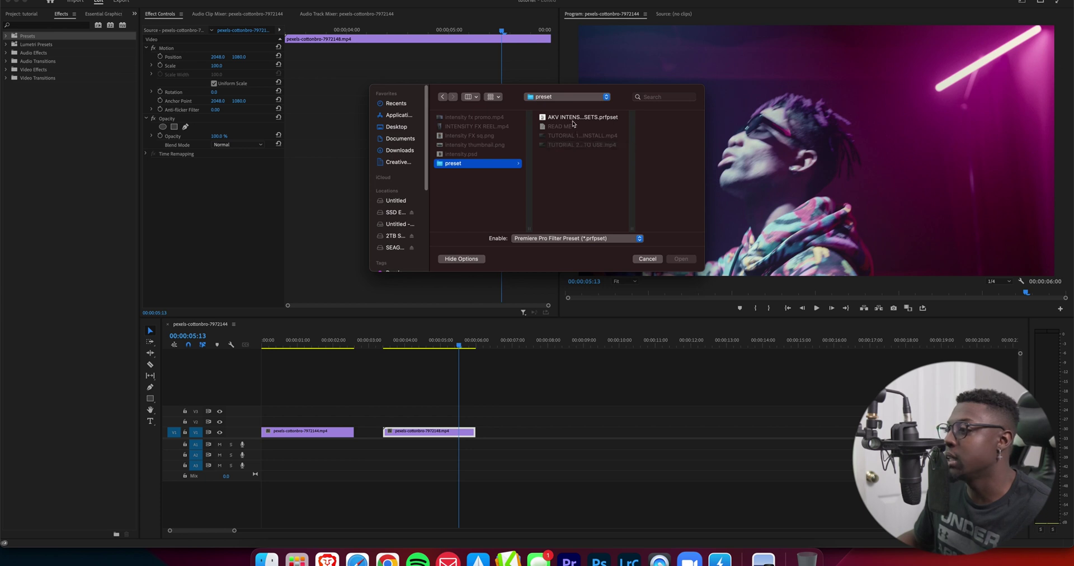
{"action": "left_click", "coordinate": [575, 118]}
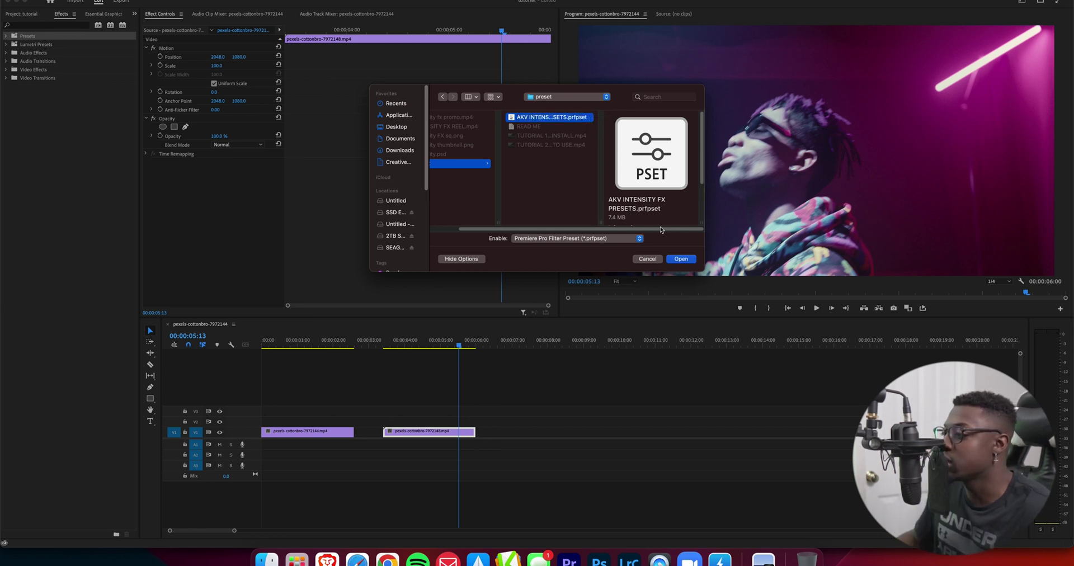
{"action": "left_click", "coordinate": [655, 259]}
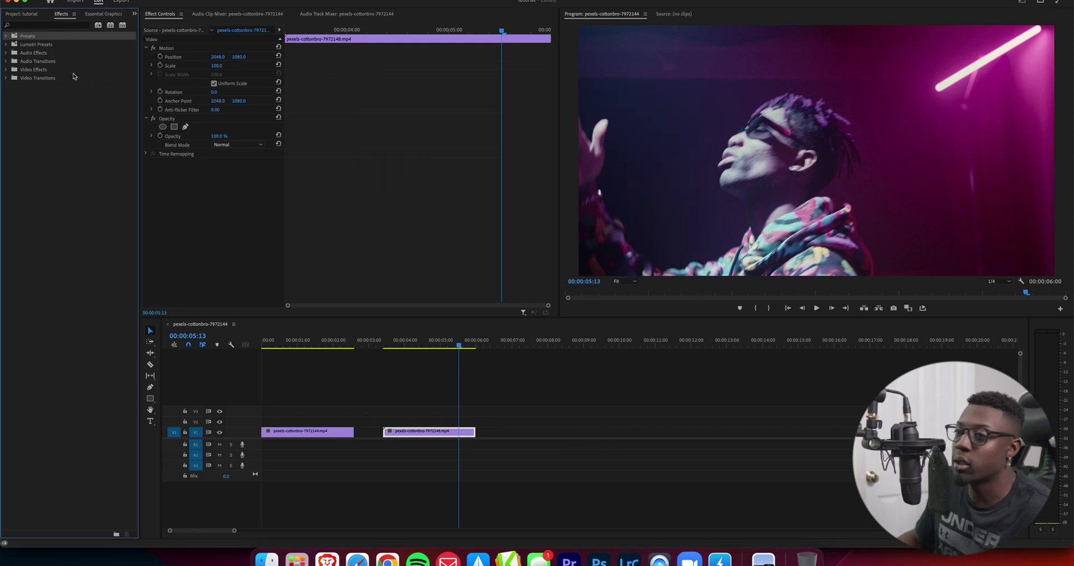
Expand the AKV Intensity FX Pack presets down to the Transitions and Camera Shakes folders, and return the playhead to the sequence start.
{"action": "left_click", "coordinate": [5, 36]}
{"action": "left_click", "coordinate": [10, 45]}
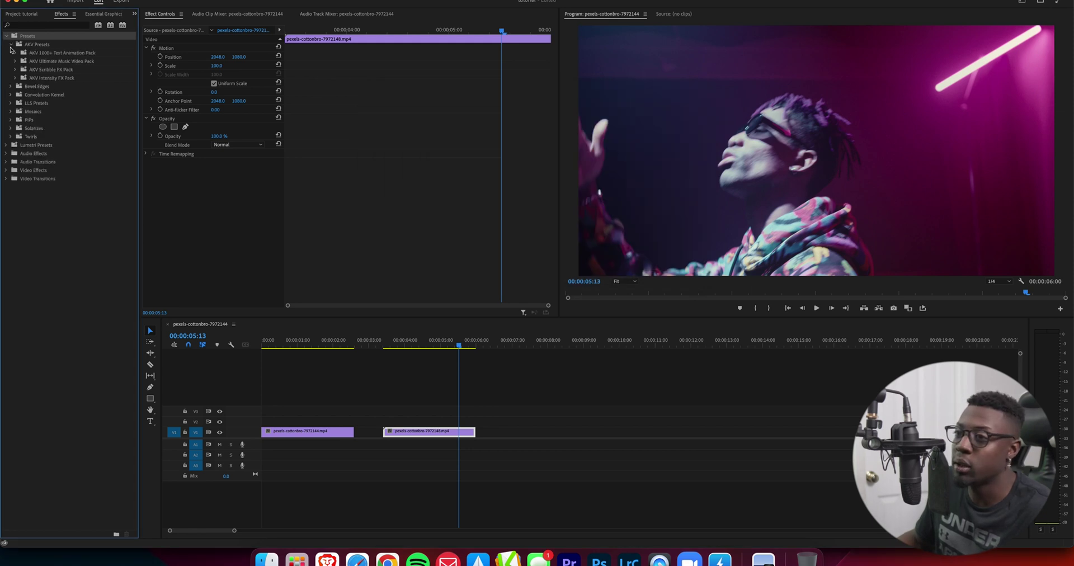
{"action": "left_click", "coordinate": [16, 77]}
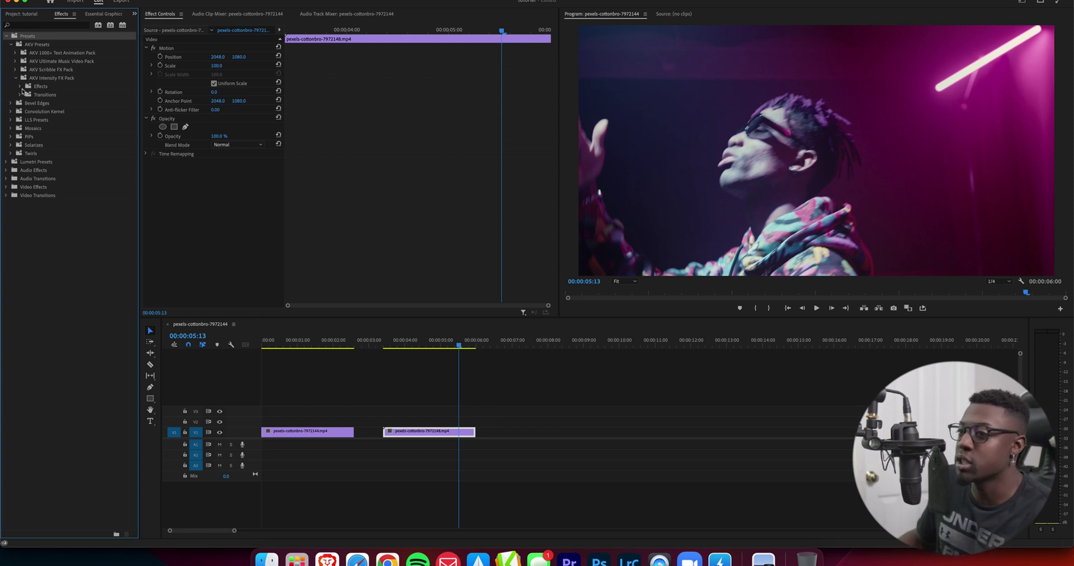
{"action": "left_click", "coordinate": [20, 87]}
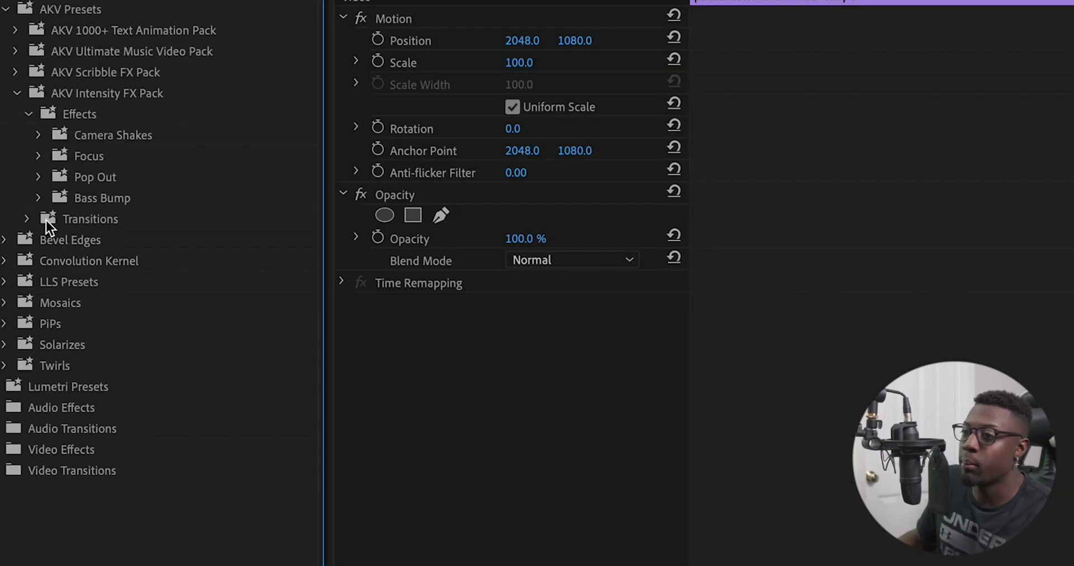
{"action": "left_click", "coordinate": [27, 219]}
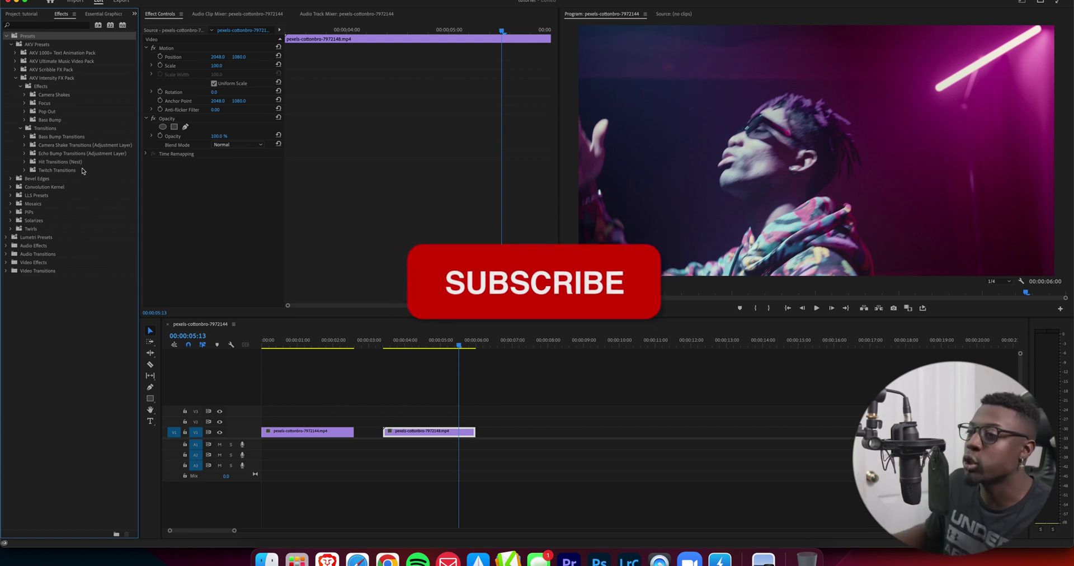
{"action": "left_click_drag", "start_coordinate": [302, 347], "coordinate": [256, 341]}
{"action": "left_click", "coordinate": [25, 97]}
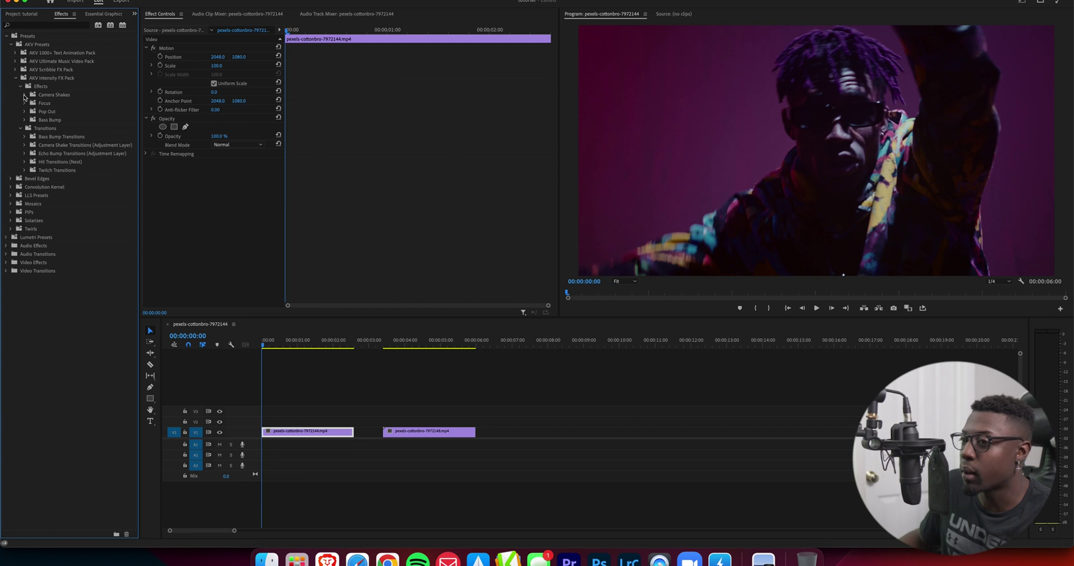
{"action": "left_click", "coordinate": [24, 96]}
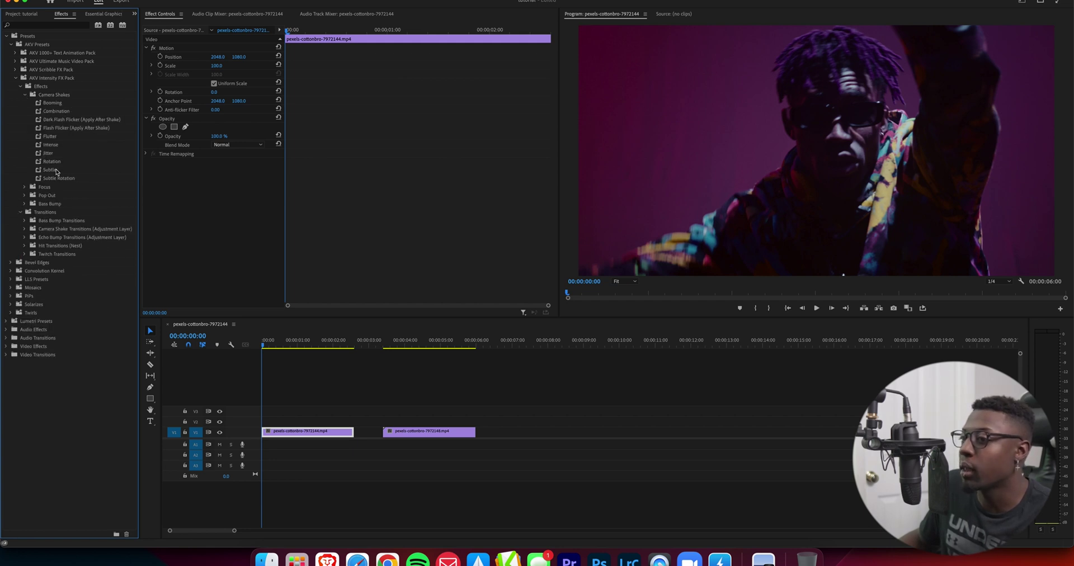
Apply the Intense camera shake preset to the first clip and preview it from the start.
{"action": "mouse_move", "coordinate": [264, 343]}
{"action": "left_mouse_down"}
{"action": "mouse_move", "coordinate": [323, 343]}
{"action": "mouse_move", "coordinate": [263, 343]}
{"action": "left_mouse_up"}
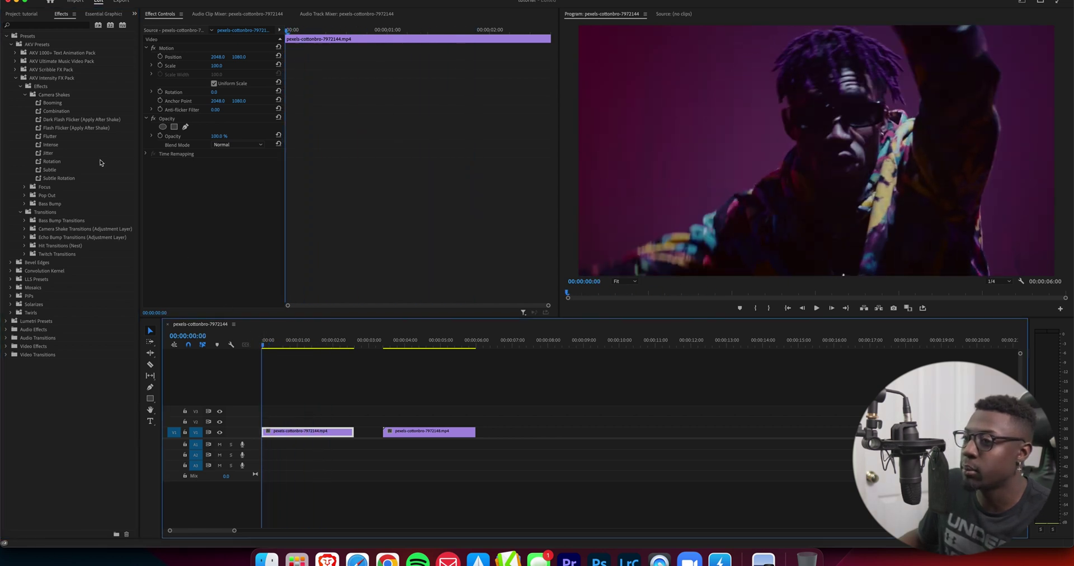
{"action": "left_click_drag", "start_coordinate": [50, 149], "coordinate": [300, 433]}
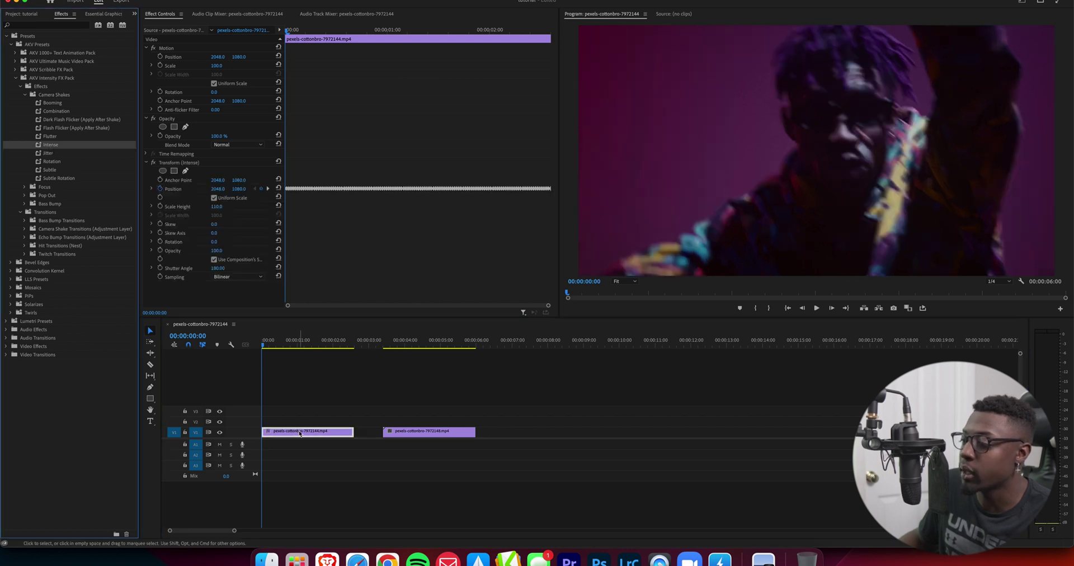
{"action": "left_click", "coordinate": [257, 347]}
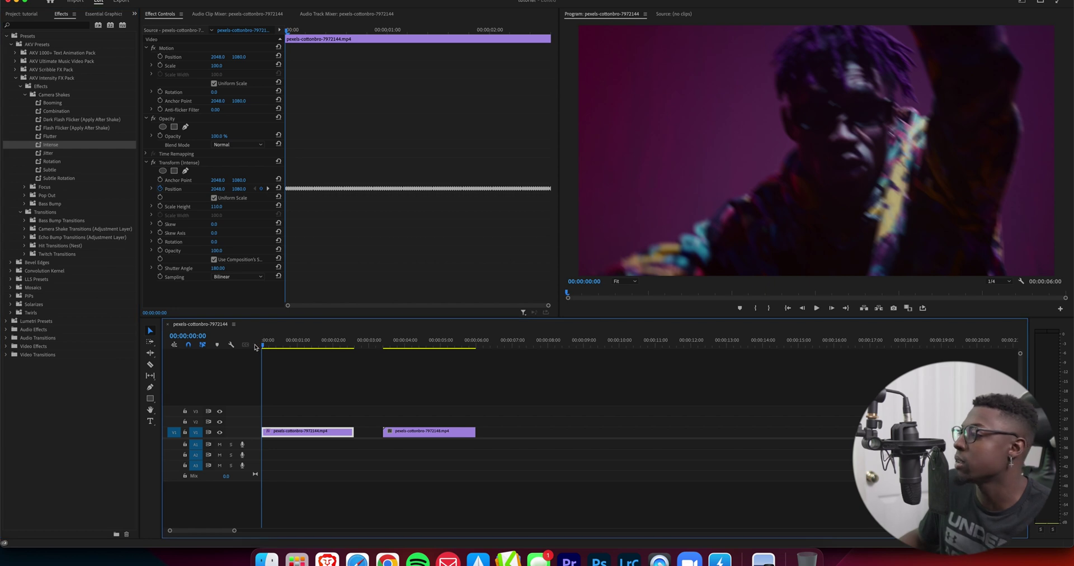
{"action": "key", "text": "space"}
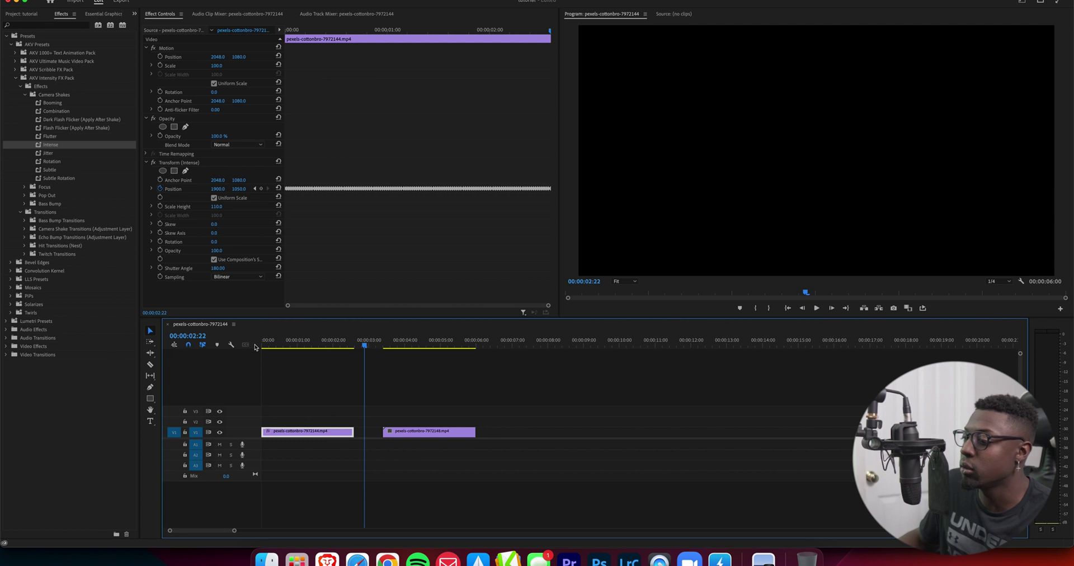
Try the Subtle camera shake preset on the first clip and play it back.
{"action": "left_click_drag", "start_coordinate": [50, 154], "coordinate": [284, 431]}
{"action": "key", "text": "space"}
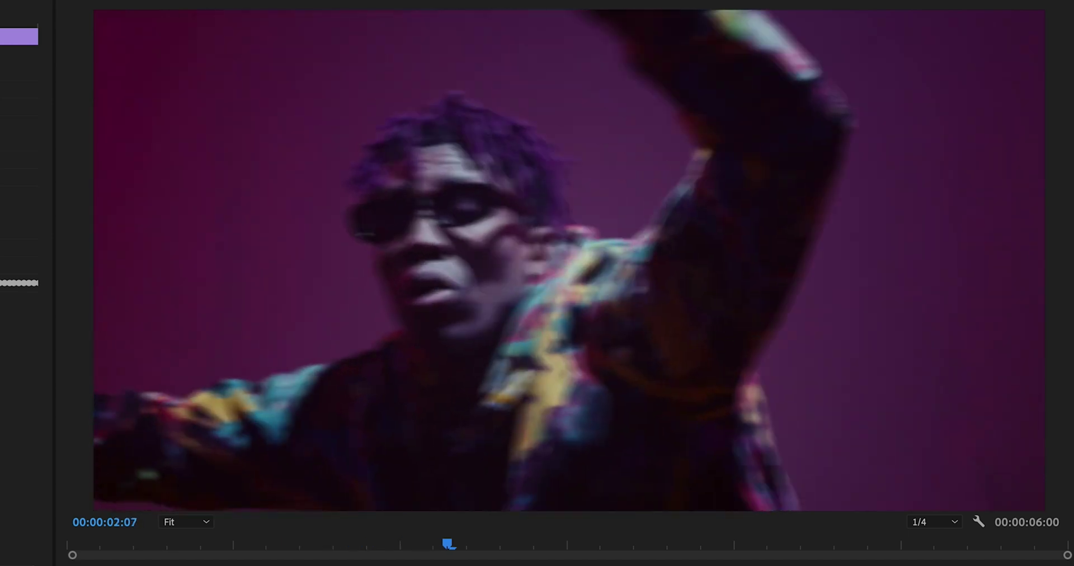
{"action": "key", "text": "space"}
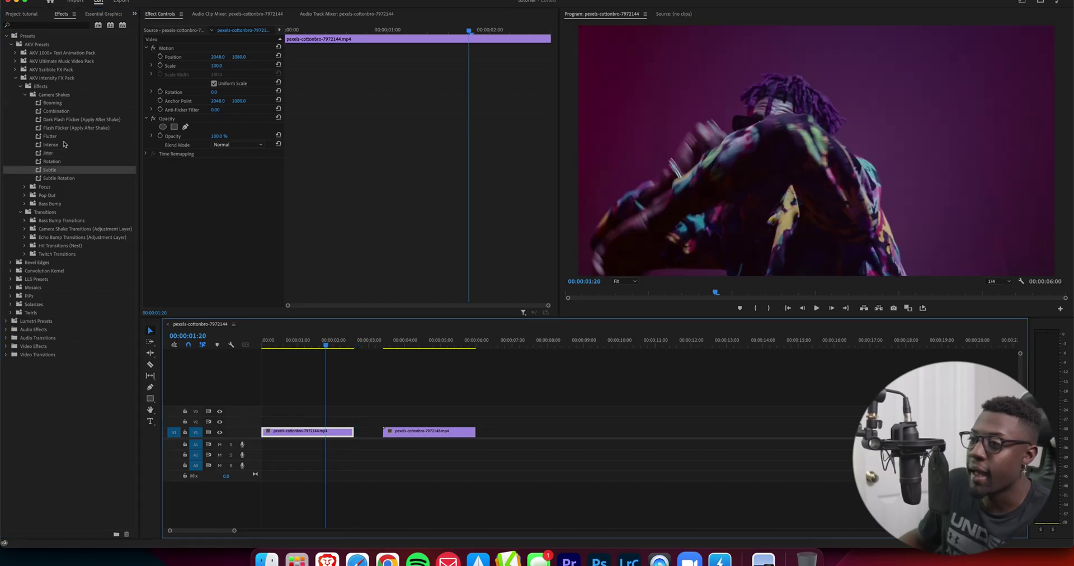
Apply the Jitter camera shake preset to the first clip and preview the shake.
{"action": "left_click_drag", "start_coordinate": [59, 155], "coordinate": [313, 436]}
{"action": "key", "text": "space"}
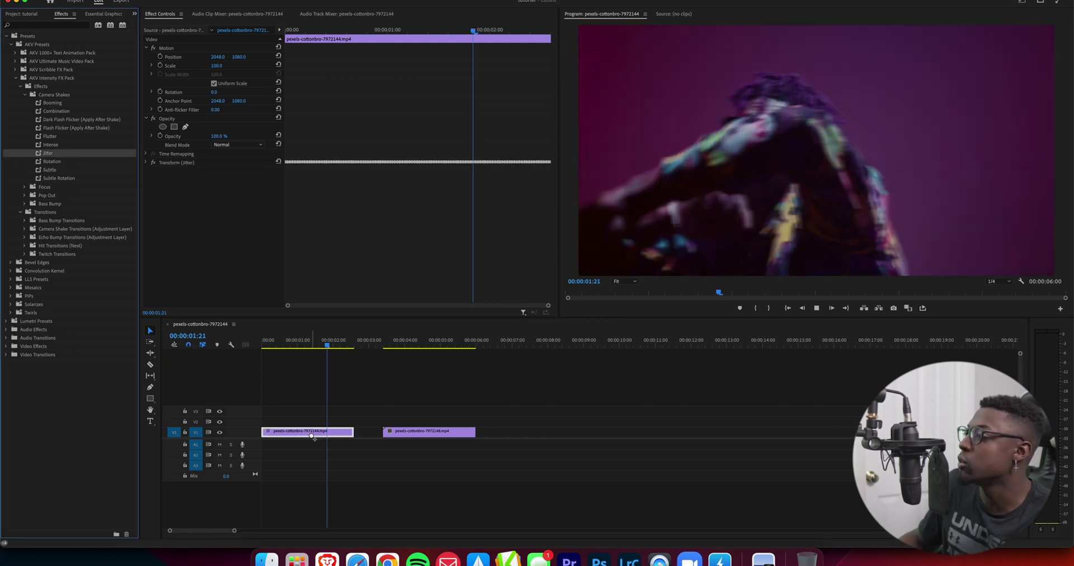
{"action": "key", "text": "space"}
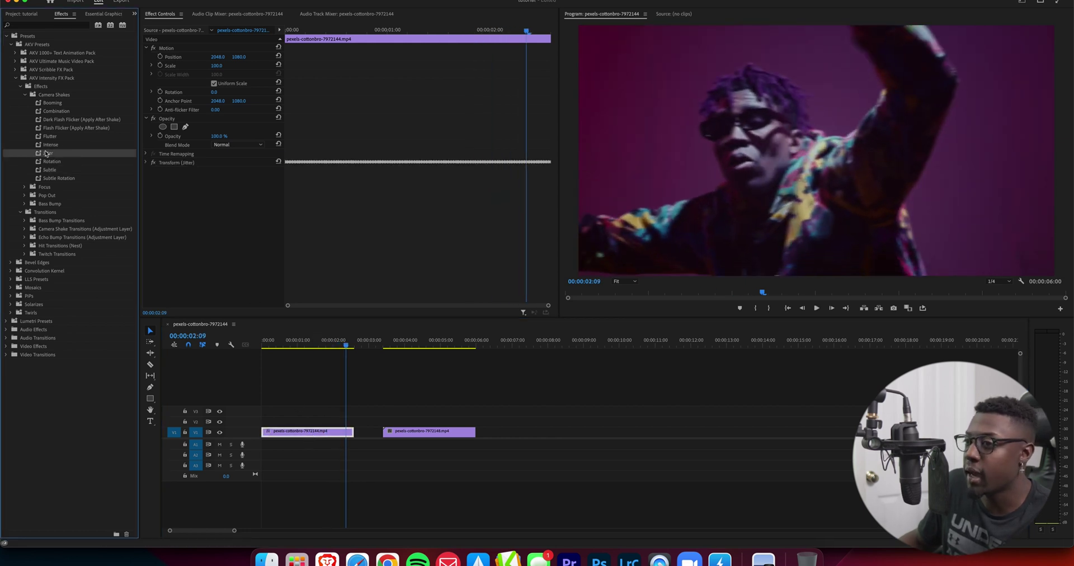
Add Flash Flicker (Apply After Shake) over the first clip's Jitter shake, preview the combination, and undo the flicker.
{"action": "left_click_drag", "start_coordinate": [56, 129], "coordinate": [309, 430]}
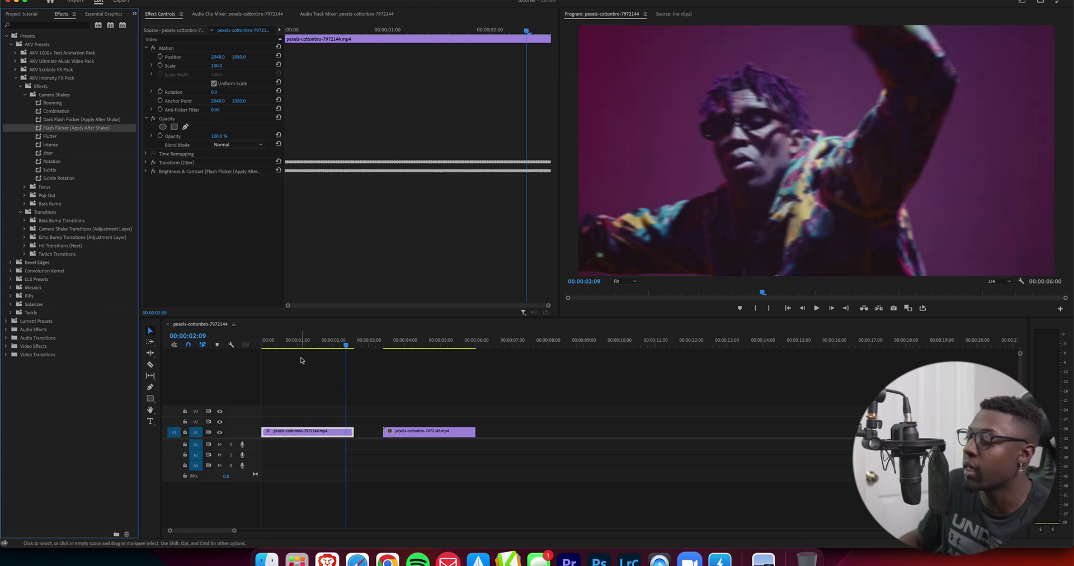
{"action": "left_click", "coordinate": [290, 343]}
{"action": "key", "text": "space"}
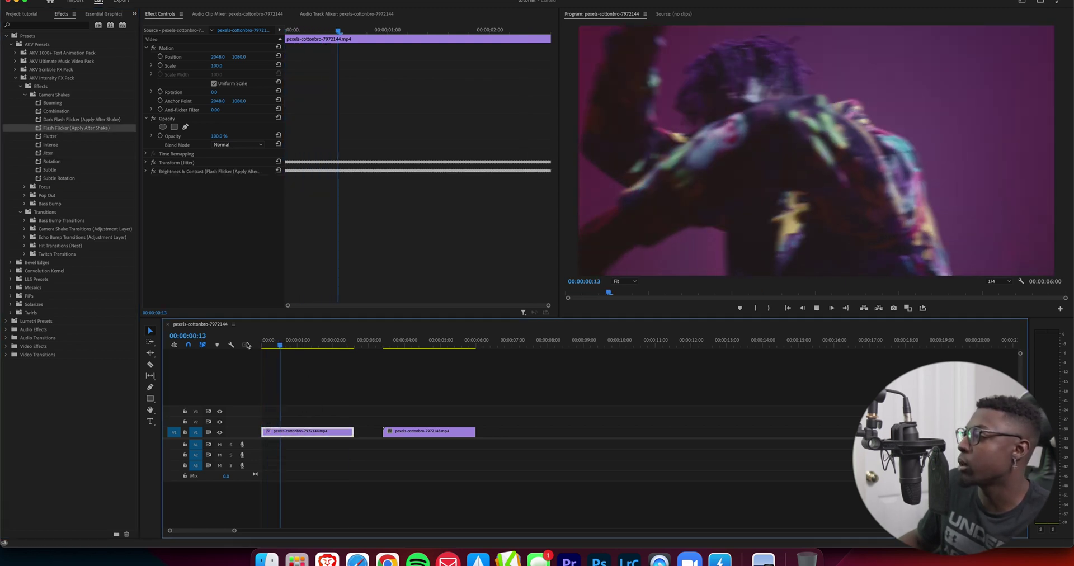
{"action": "key", "text": "space"}
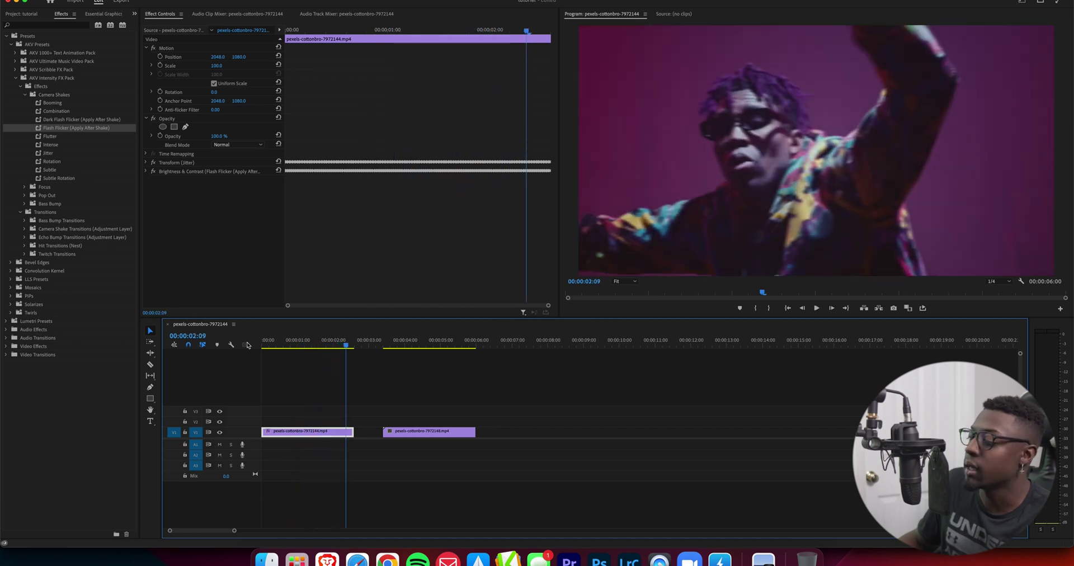
{"action": "key", "text": "super+z"}
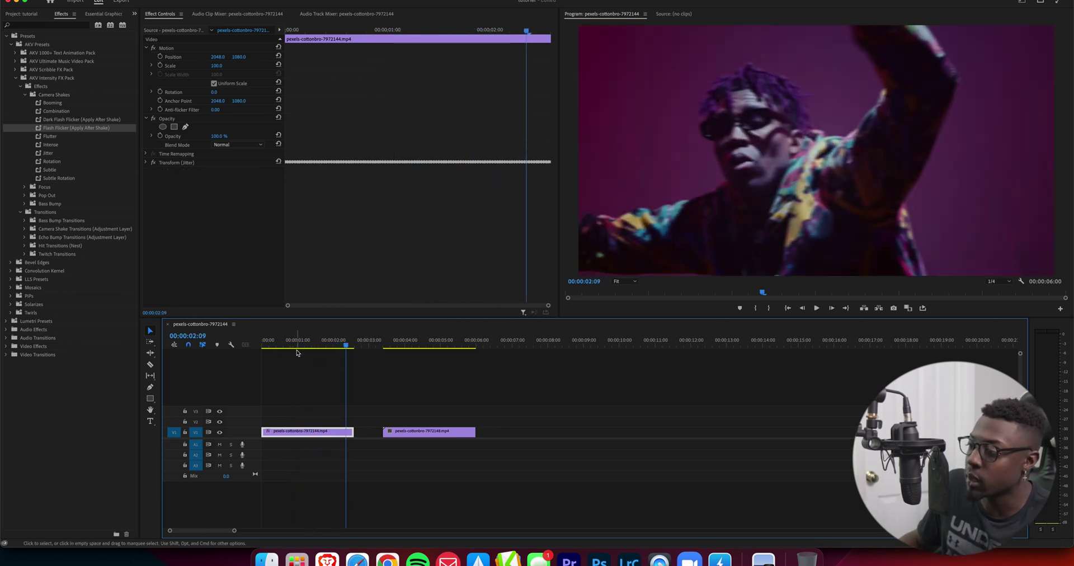
Remove the Jitter Transform effect from the first clip and trim the clip's end to about one second.
{"action": "key", "text": "super+equal"}
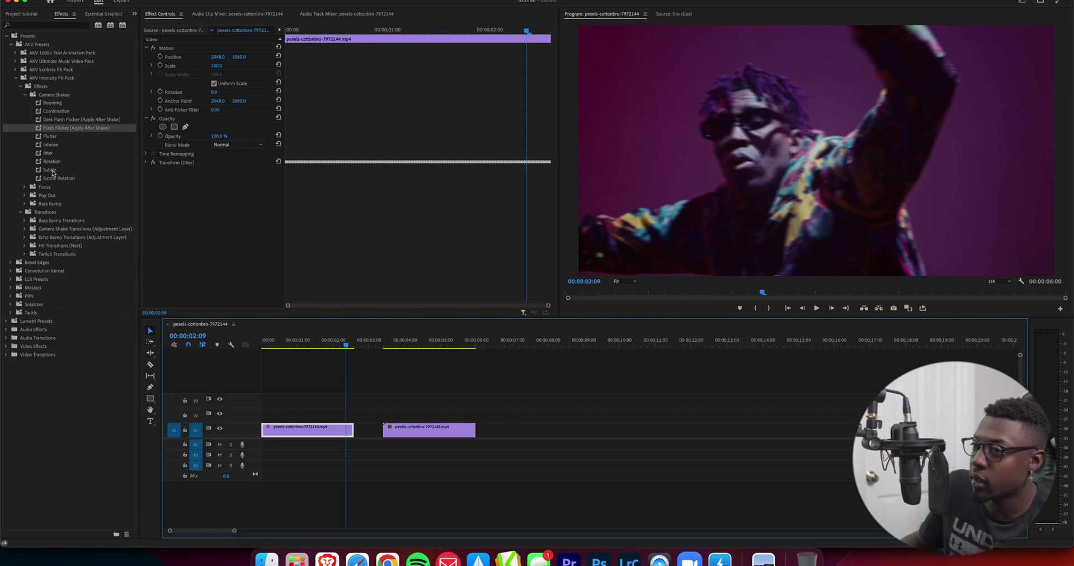
{"action": "left_click", "coordinate": [204, 162]}
{"action": "key", "text": "Delete"}
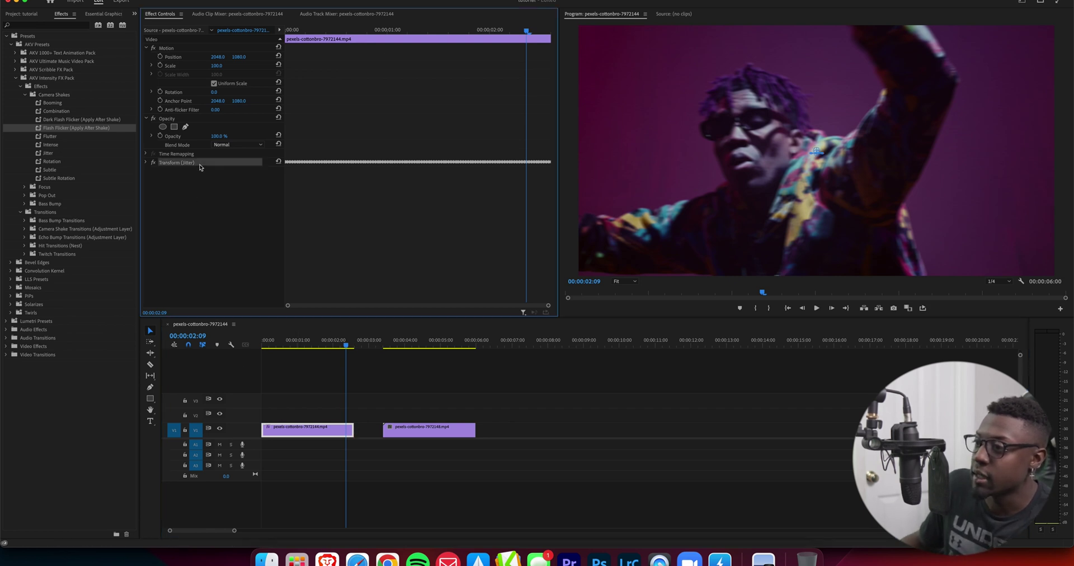
{"action": "left_click_drag", "start_coordinate": [353, 430], "coordinate": [298, 429]}
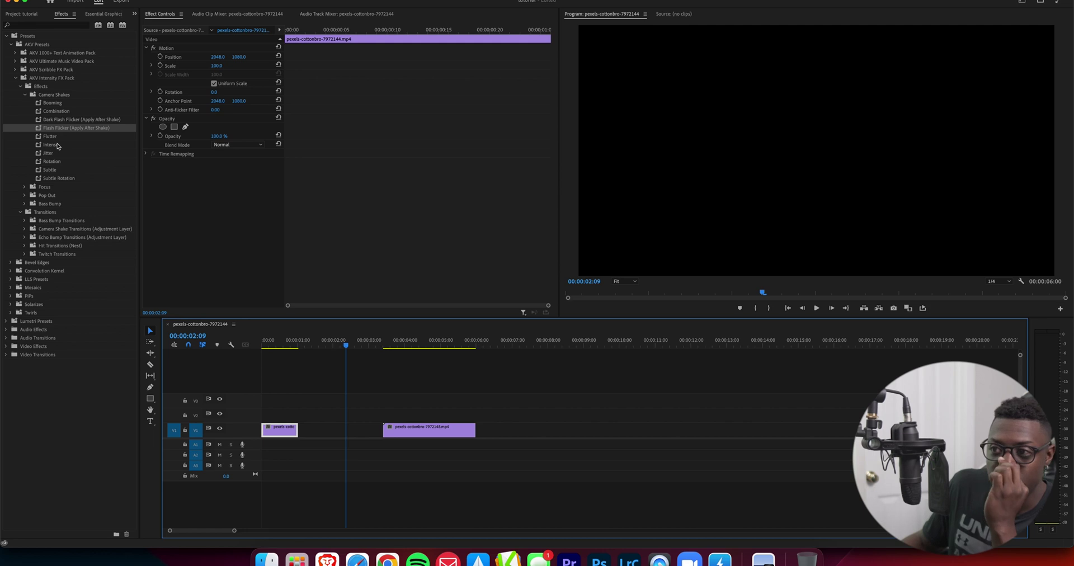
Try the Flutter camera shake preset on the shortened first clip, preview it, and undo it.
{"action": "left_click_drag", "start_coordinate": [57, 138], "coordinate": [280, 430]}
{"action": "left_click", "coordinate": [268, 346]}
{"action": "key", "text": "space"}
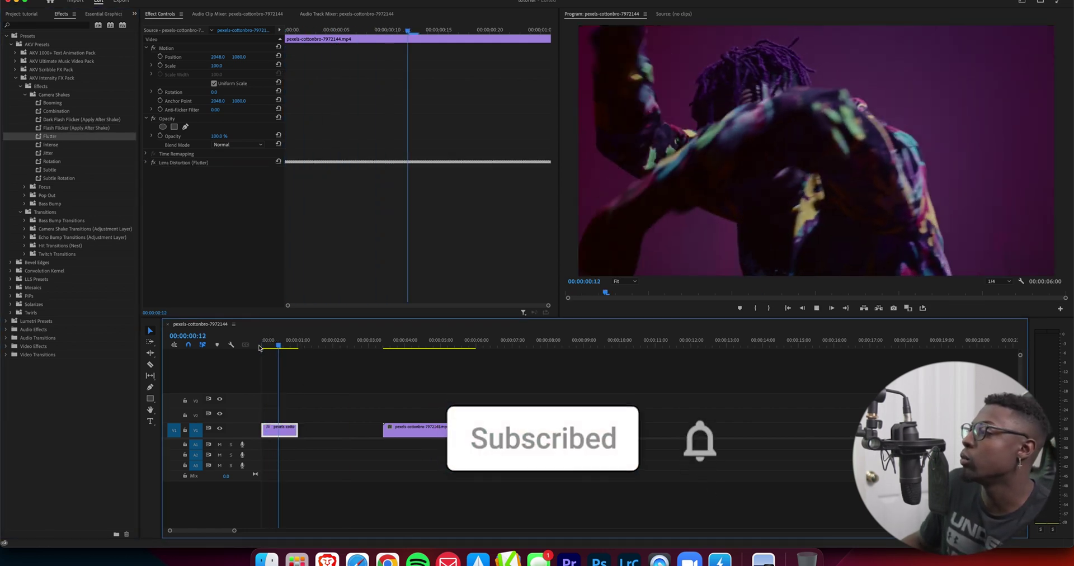
{"action": "key", "text": "super+z"}
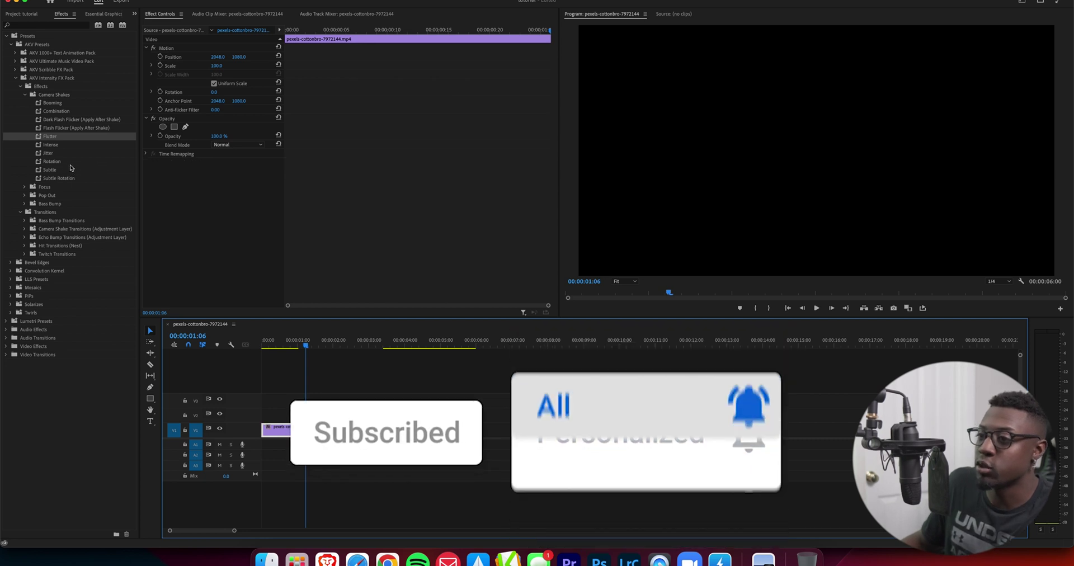
{"action": "double_click", "coordinate": [79, 161]}
{"action": "key", "text": "super+z"}
Apply the Jitter camera shake preset to the shortened first clip and play it from the start.
{"action": "left_click_drag", "start_coordinate": [48, 153], "coordinate": [280, 430]}
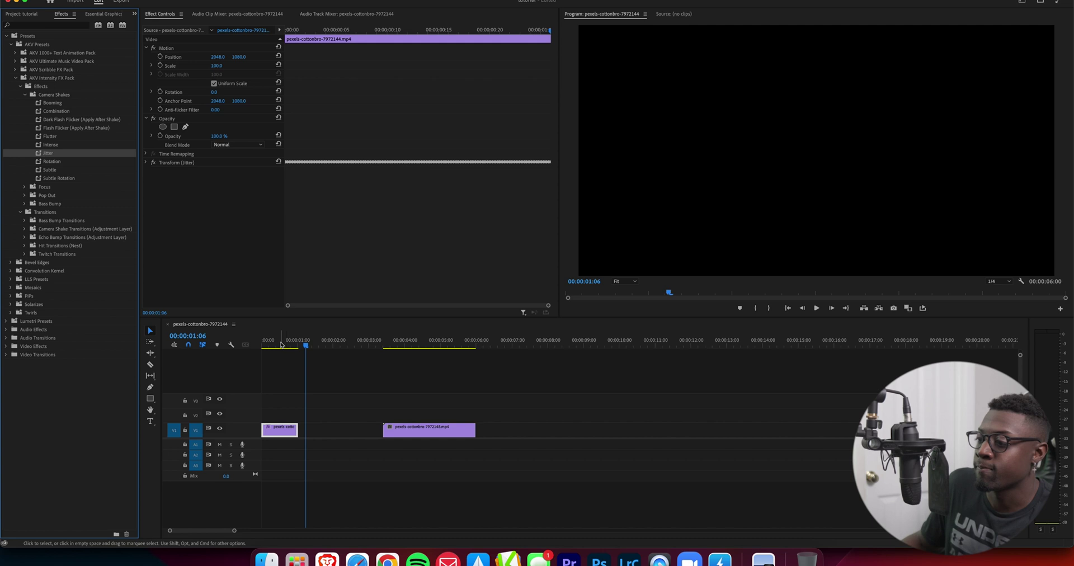
{"action": "key", "text": "Home"}
{"action": "key", "text": "space"}
Add the Flash Flicker (Apply After Shake) preset to the shortened first clip and replay it from the start.
{"action": "key", "text": "space"}
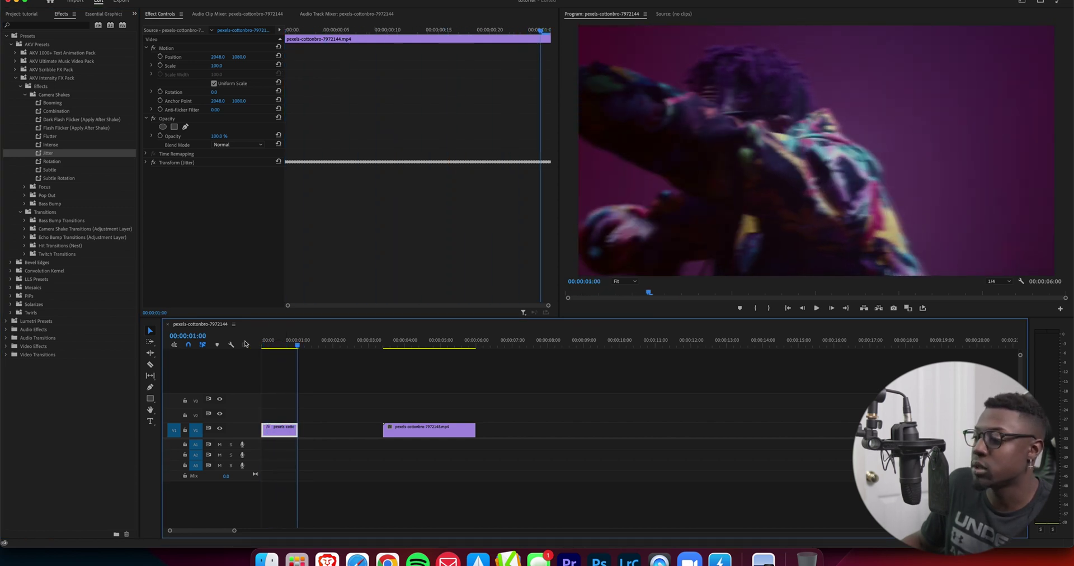
{"action": "left_click_drag", "start_coordinate": [54, 130], "coordinate": [280, 430]}
{"action": "key", "text": "Home"}
{"action": "key", "text": "space"}
{"action": "key", "text": "Home"}
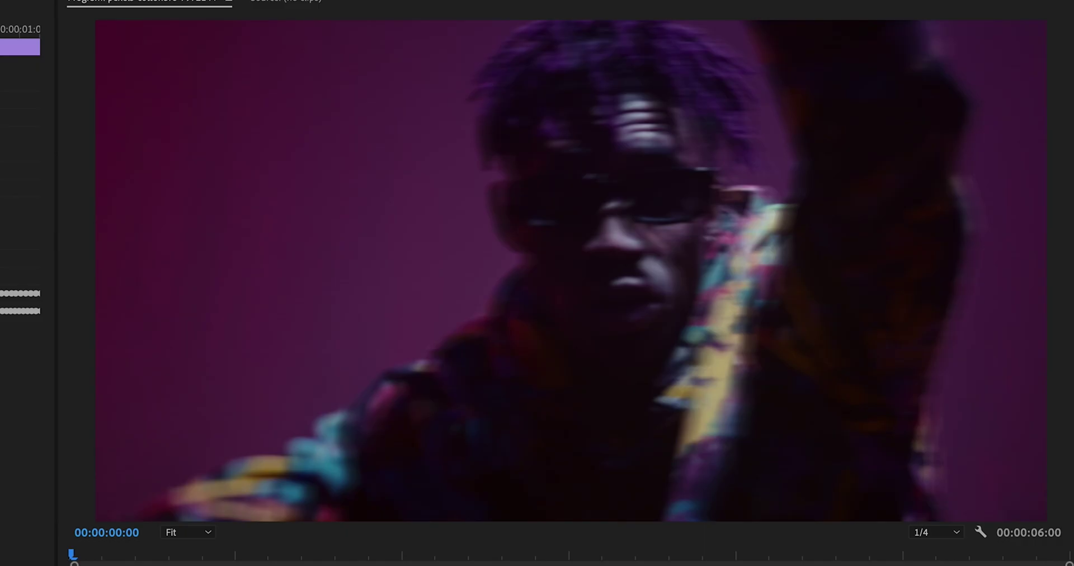
{"action": "key", "text": "space"}
{"action": "key", "text": "Home"}
Replace the Flash Flicker on the first clip with the Dark Flash Flicker (Apply After Shake) preset and replay it from the start.
{"action": "key", "text": "space"}
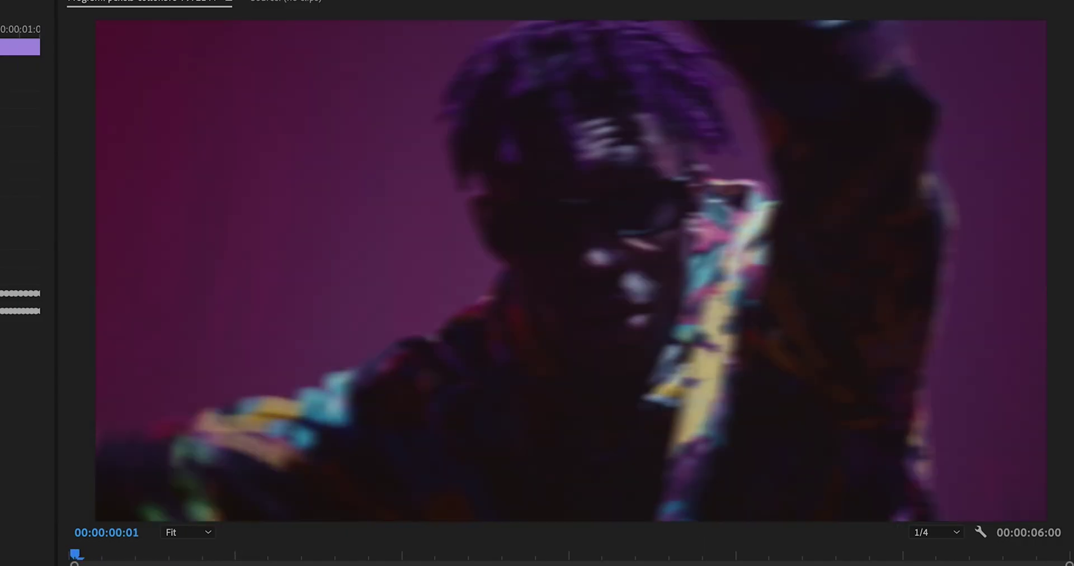
{"action": "key", "text": "Home"}
{"action": "key", "text": "space"}
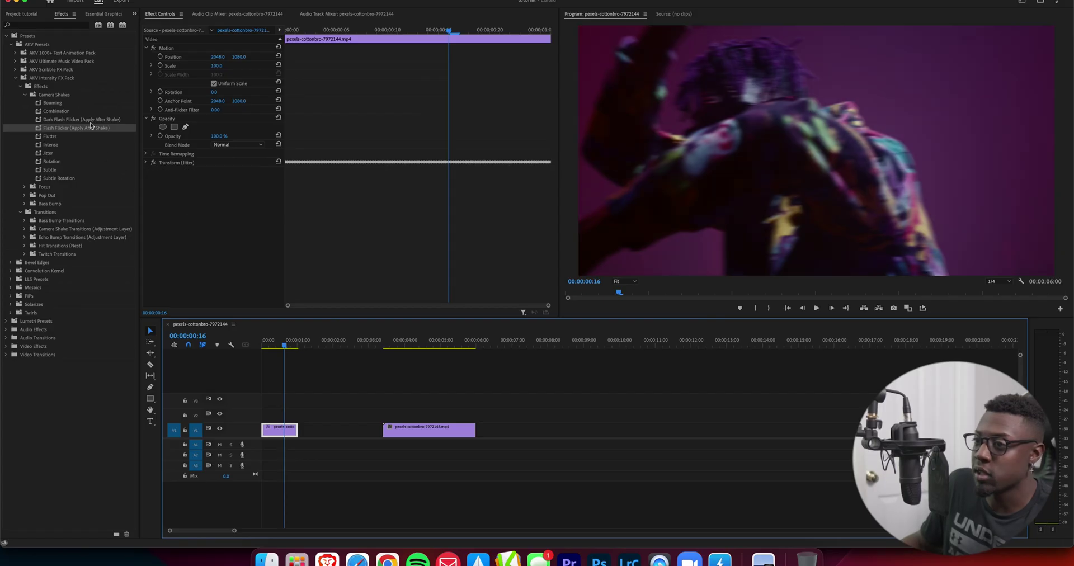
{"action": "left_click_drag", "start_coordinate": [90, 122], "coordinate": [283, 431]}
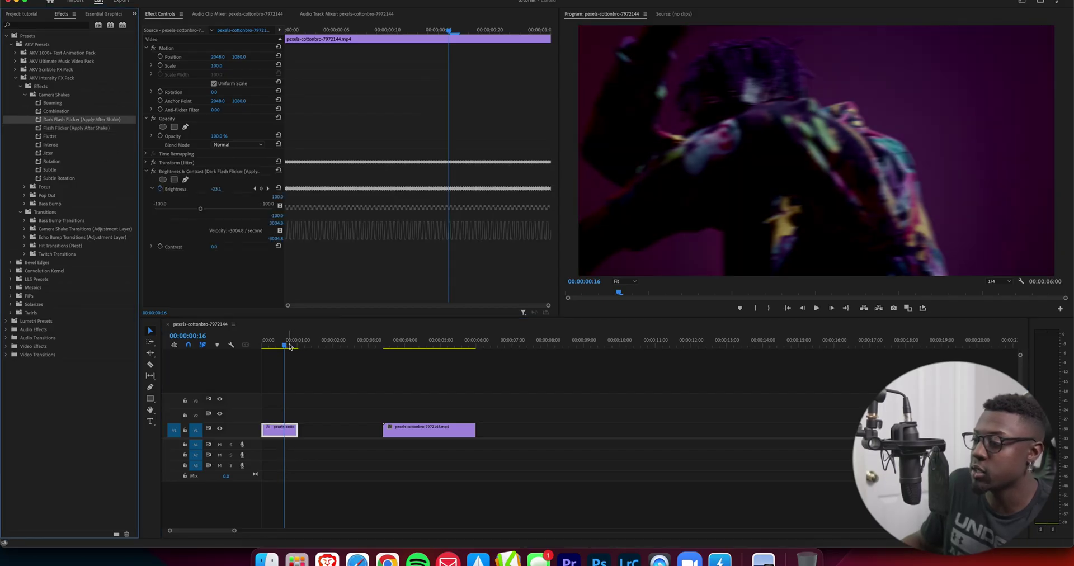
{"action": "key", "text": "Home"}
{"action": "key", "text": "space"}
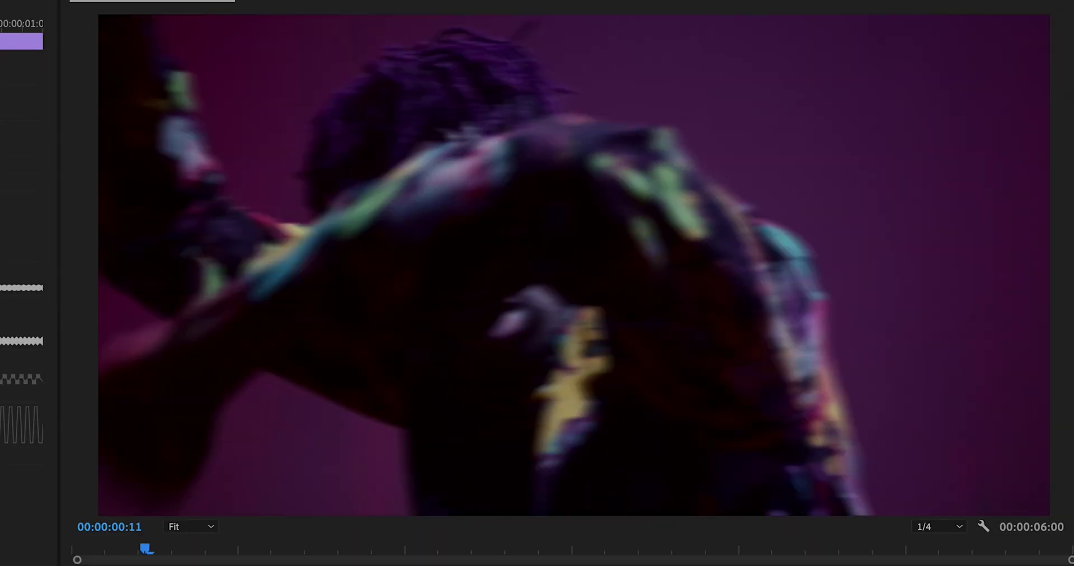
{"action": "key", "text": "Home"}
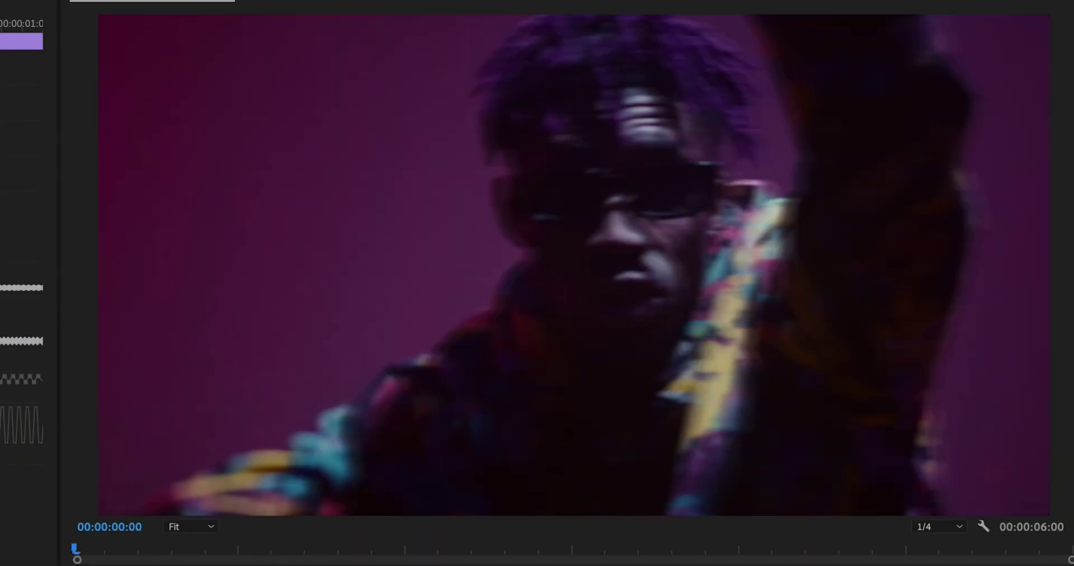
{"action": "key", "text": "space"}
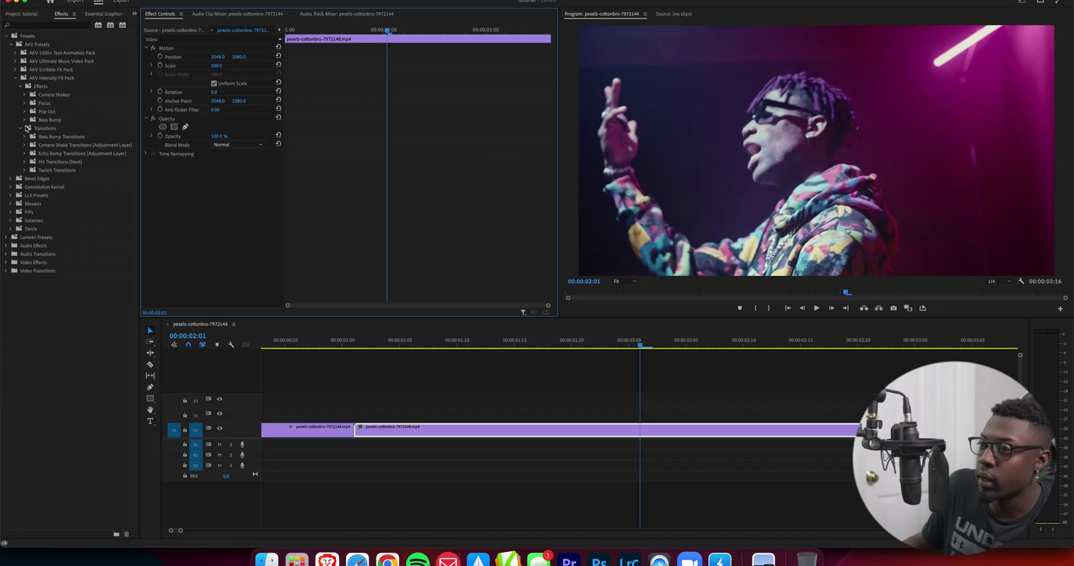
Expand the Bass Bump Intense Shake presets and split the second clip at 00:00:01:08 and 00:00:01:20.
{"action": "left_click", "coordinate": [24, 120]}
{"action": "left_click", "coordinate": [28, 128]}
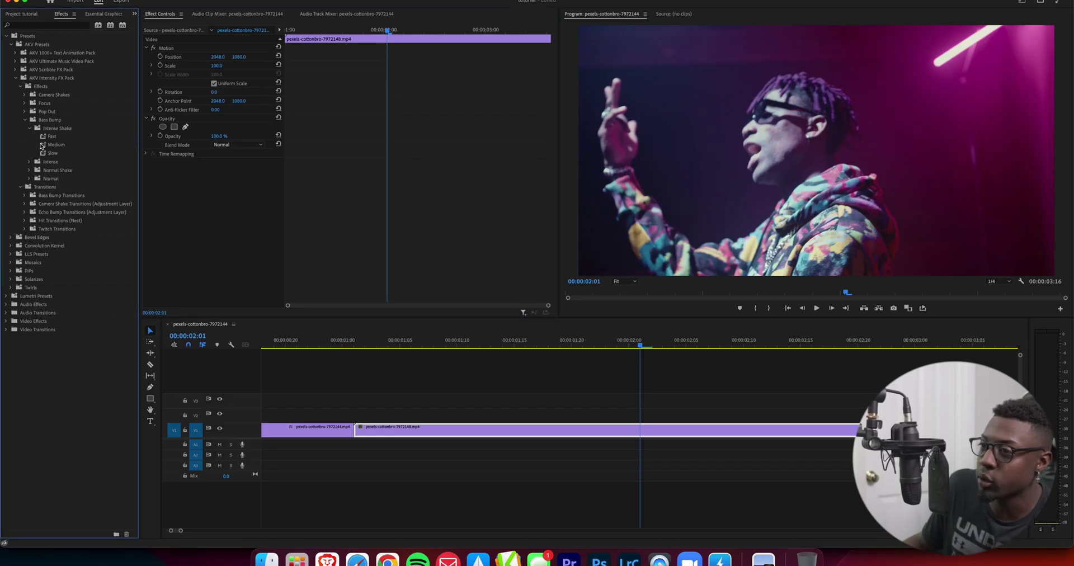
{"action": "left_click", "coordinate": [359, 345]}
{"action": "left_click_drag", "start_coordinate": [360, 345], "coordinate": [431, 355]}
{"action": "left_click", "coordinate": [443, 448]}
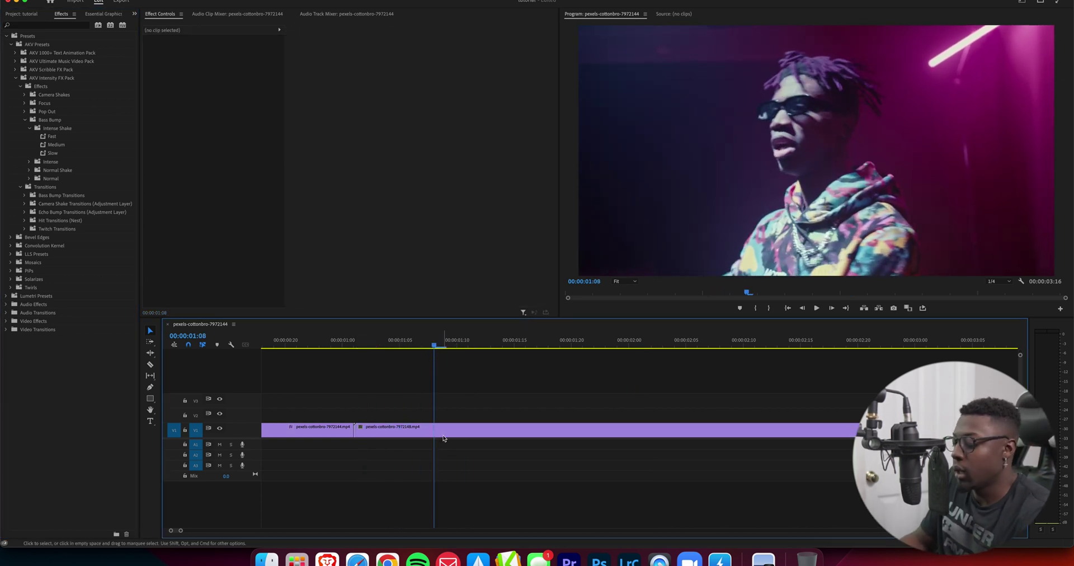
{"action": "key", "text": "super+k"}
{"action": "left_click", "coordinate": [436, 432]}
{"action": "left_click_drag", "start_coordinate": [442, 358], "coordinate": [570, 359]}
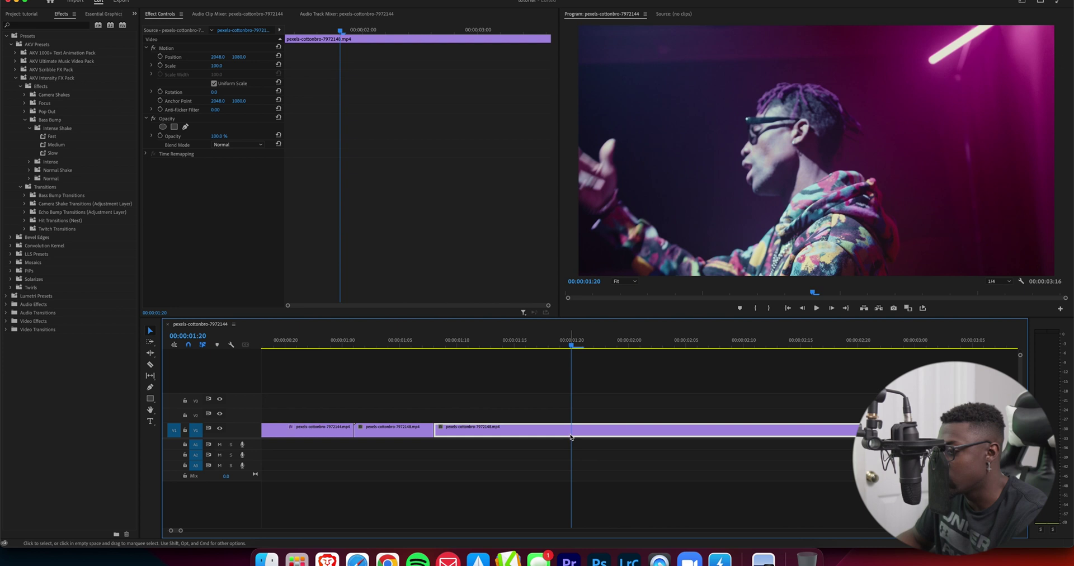
{"action": "key", "text": "super+k"}
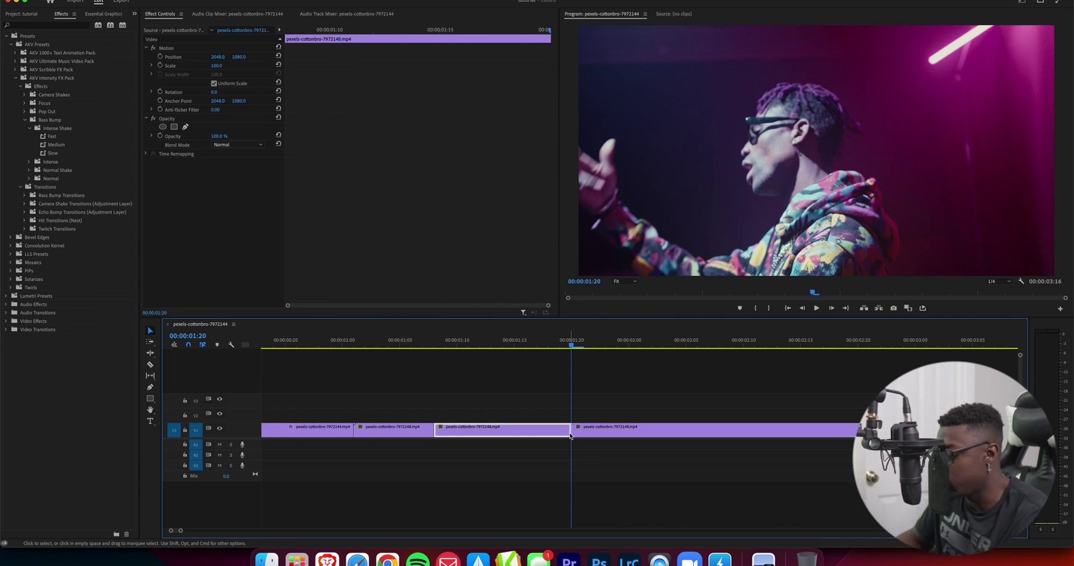
Try the Fast preset from Bass Bump Intense Shake on the middle segment of the second clip, preview it, and undo it.
{"action": "key", "text": "minus"}
{"action": "key", "text": "minus"}
{"action": "key", "text": "minus"}
{"action": "key", "text": "equal"}
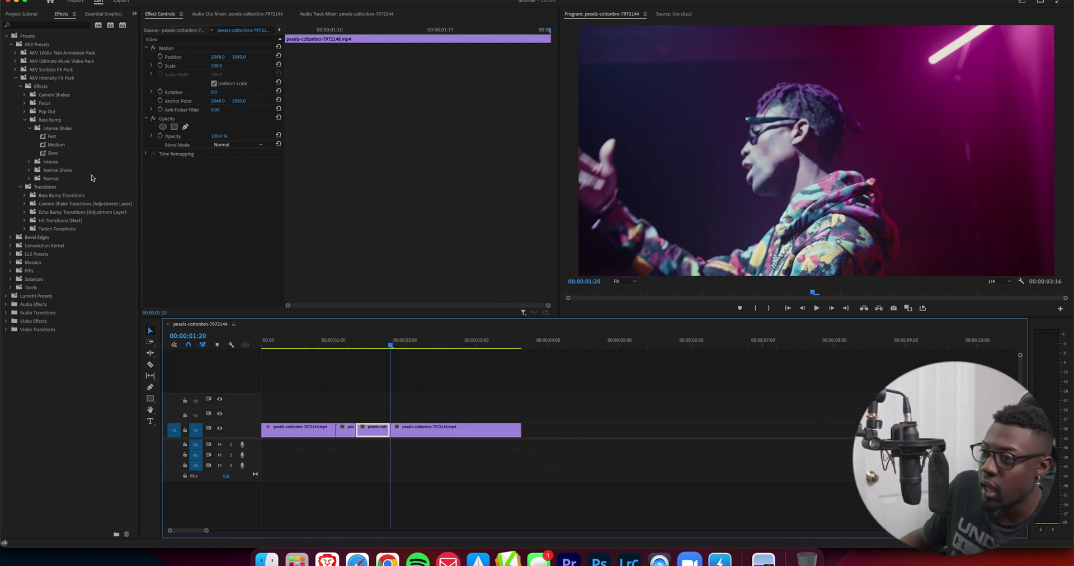
{"action": "left_click", "coordinate": [54, 138]}
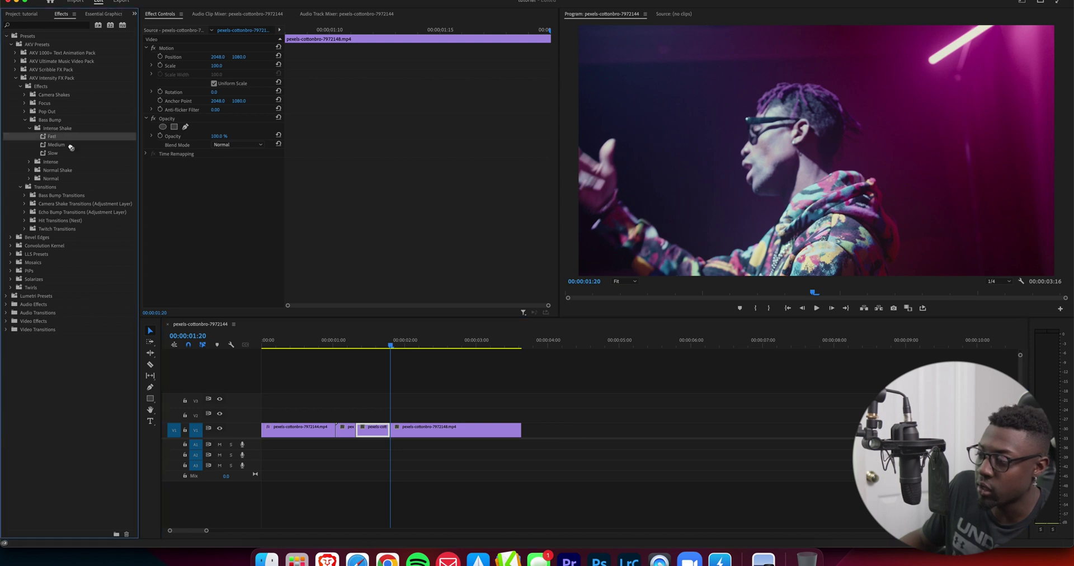
{"action": "left_click_drag", "start_coordinate": [369, 425], "coordinate": [370, 425]}
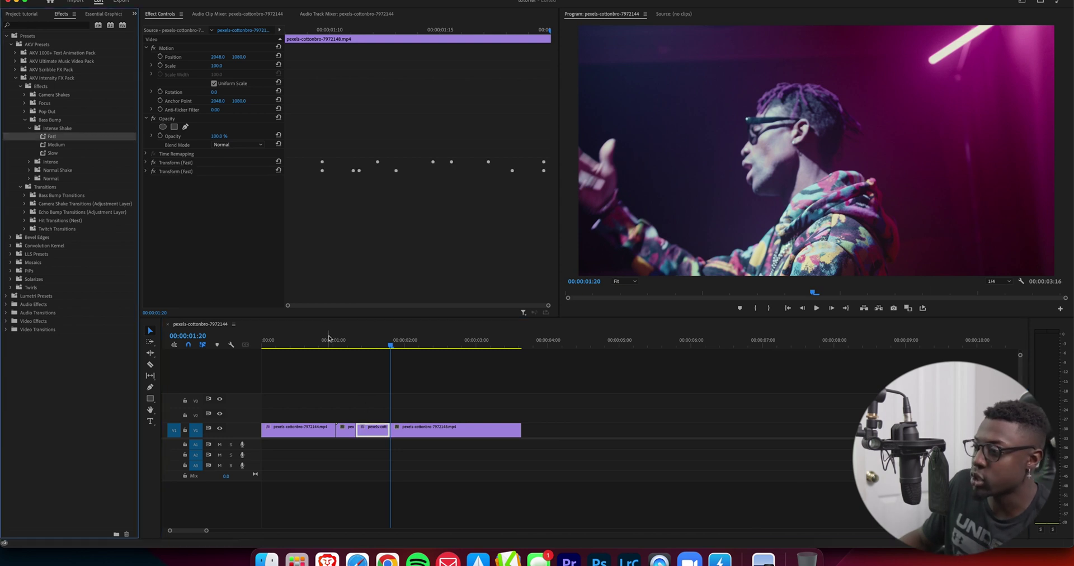
{"action": "left_click", "coordinate": [329, 340]}
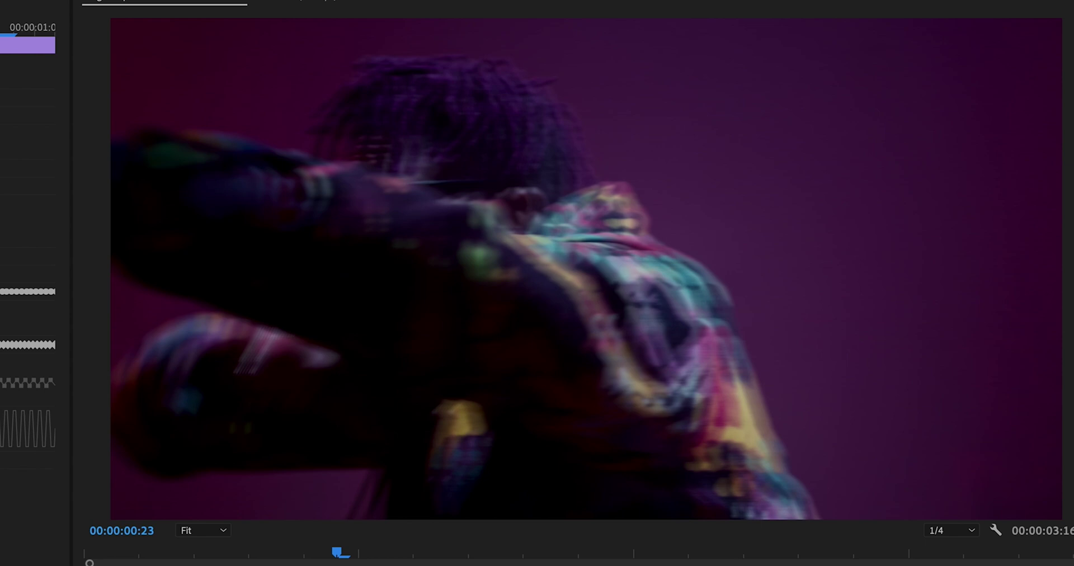
{"action": "key", "text": "space"}
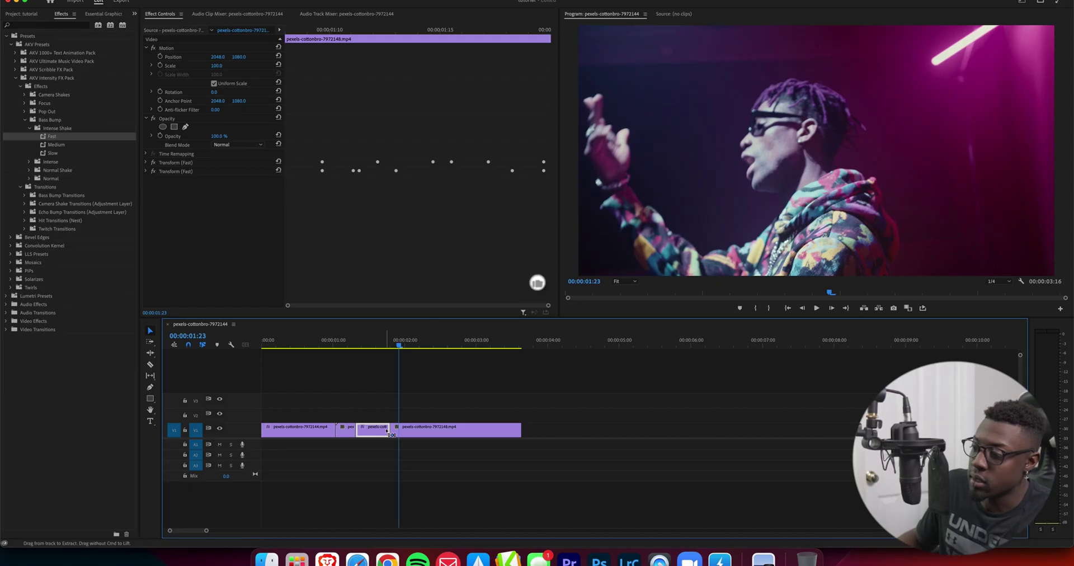
{"action": "key", "text": "super+z"}
Extend the middle segment's end to about 00:00:02:05, then try the Medium Intense Shake preset on it and preview it.
{"action": "left_click_drag", "start_coordinate": [392, 431], "coordinate": [418, 432]}
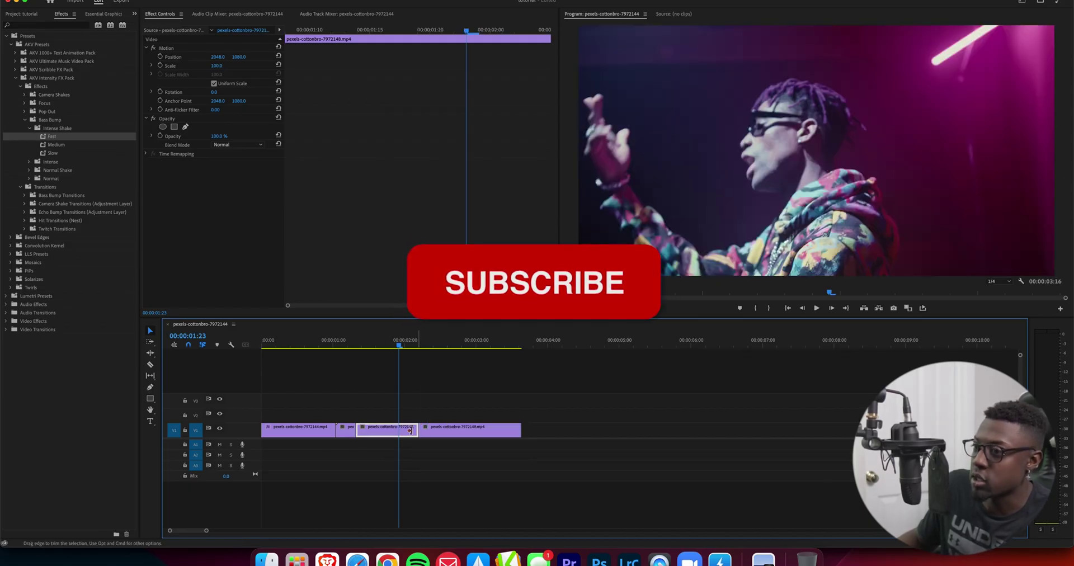
{"action": "left_click_drag", "start_coordinate": [56, 145], "coordinate": [387, 429]}
{"action": "left_click", "coordinate": [339, 342]}
{"action": "key", "text": "space"}
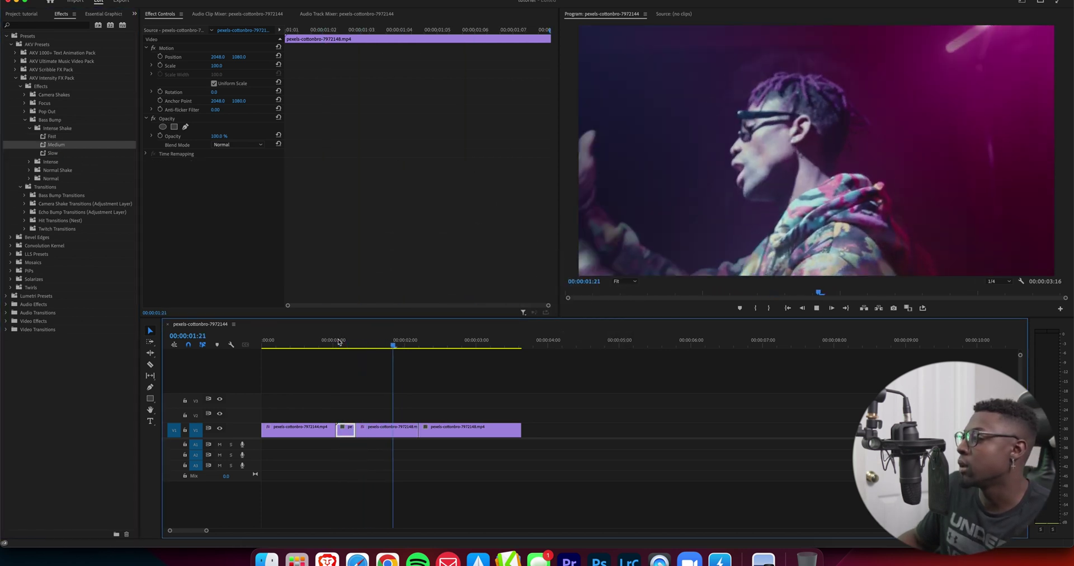
{"action": "key", "text": "space"}
Try the Fast Intense Shake preset on the extended middle segment and preview it from the preceding cut.
{"action": "left_click_drag", "start_coordinate": [63, 137], "coordinate": [438, 432]}
{"action": "left_click", "coordinate": [404, 430]}
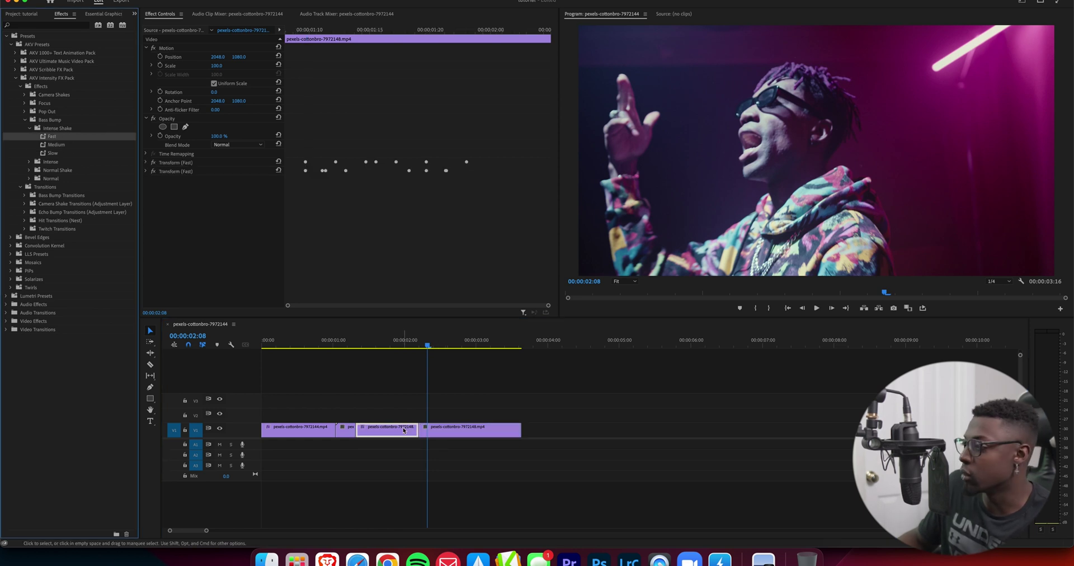
{"action": "left_click", "coordinate": [340, 347]}
{"action": "key", "text": "space"}
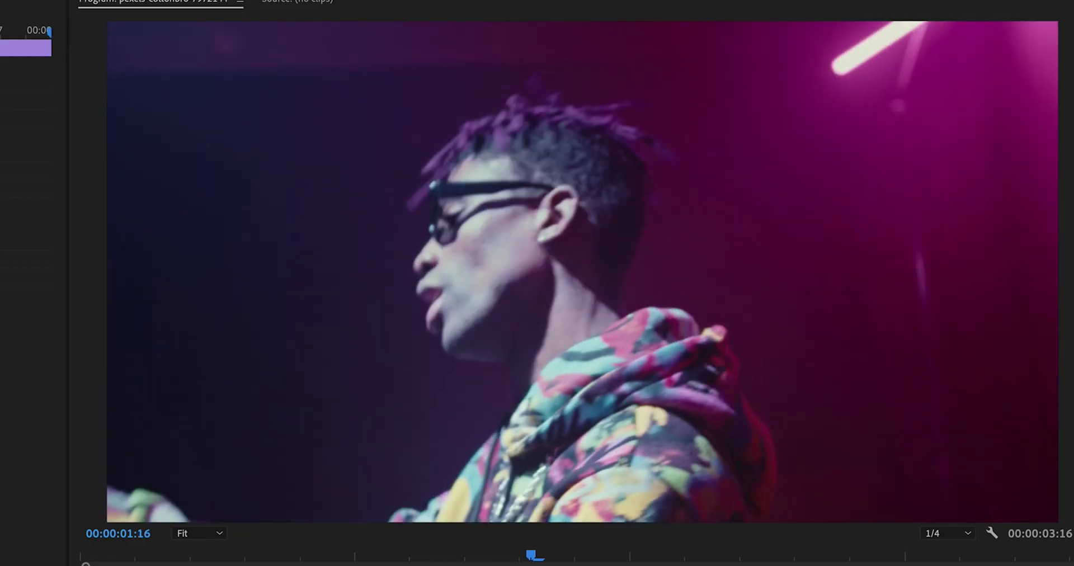
{"action": "key", "text": "space"}
{"action": "left_click", "coordinate": [326, 555]}
{"action": "key", "text": "space"}
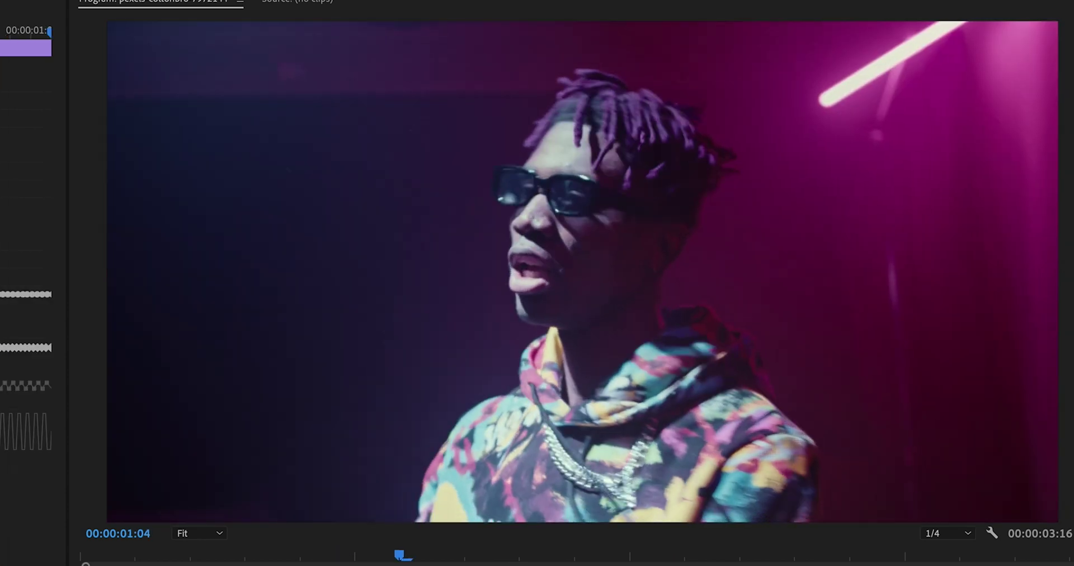
{"action": "key", "text": "space"}
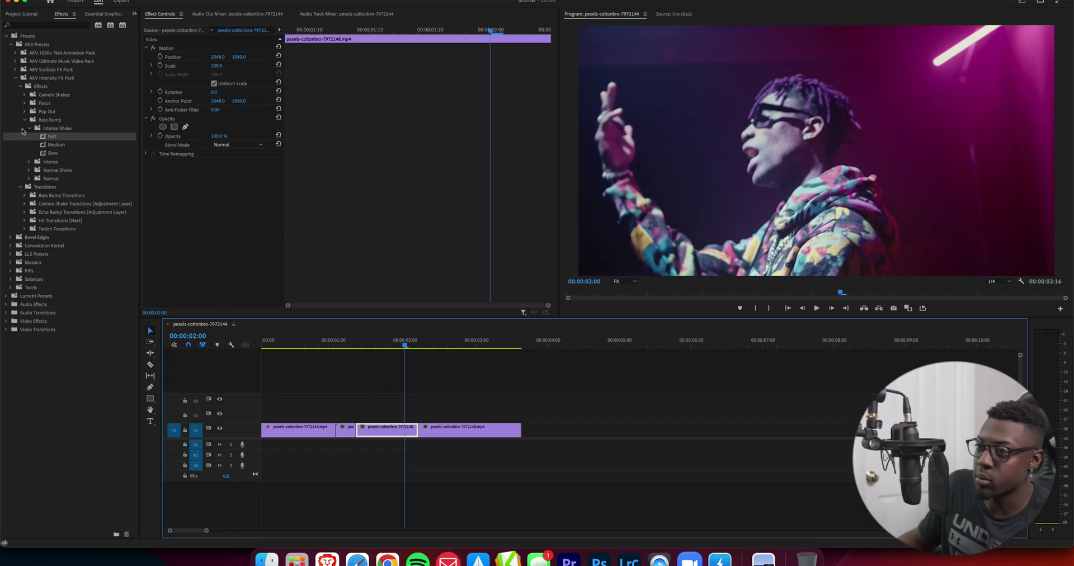
Try the Slow preset from Bass Bump Normal on the extended middle segment and preview it twice.
{"action": "left_click", "coordinate": [24, 121]}
{"action": "left_click", "coordinate": [25, 120]}
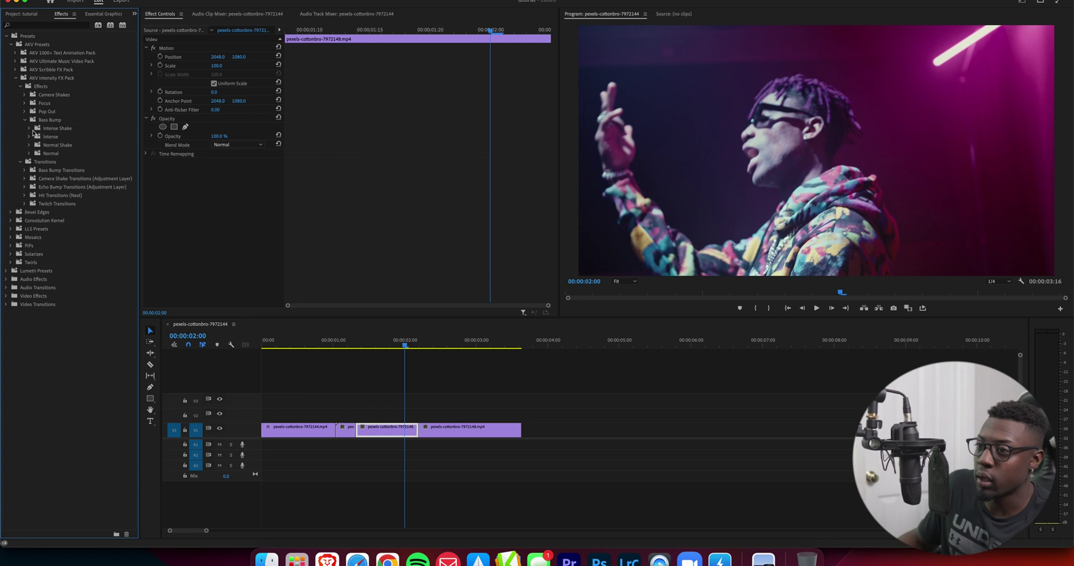
{"action": "left_click", "coordinate": [29, 153]}
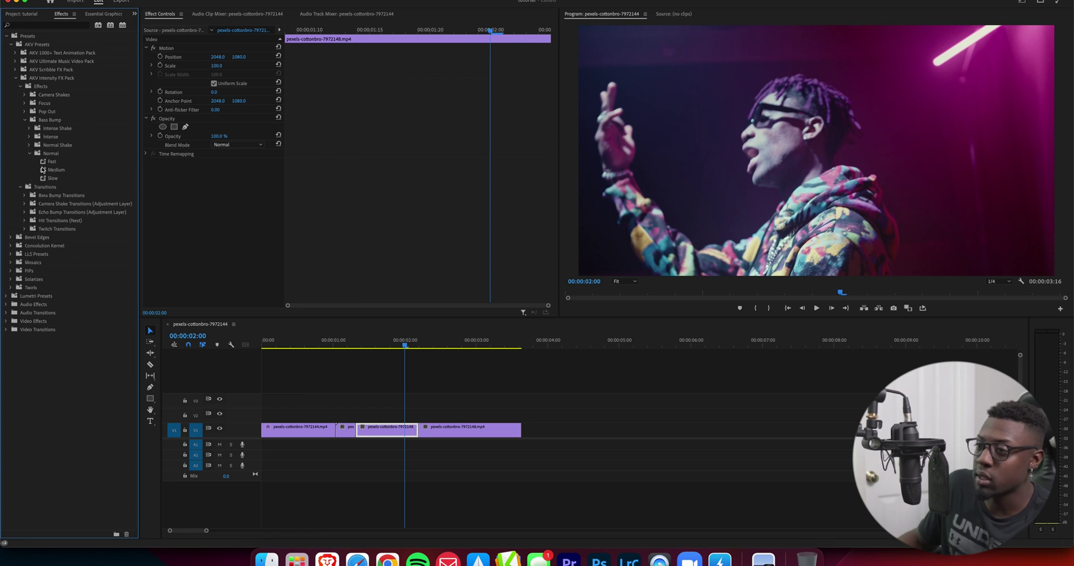
{"action": "left_click_drag", "start_coordinate": [51, 177], "coordinate": [391, 429]}
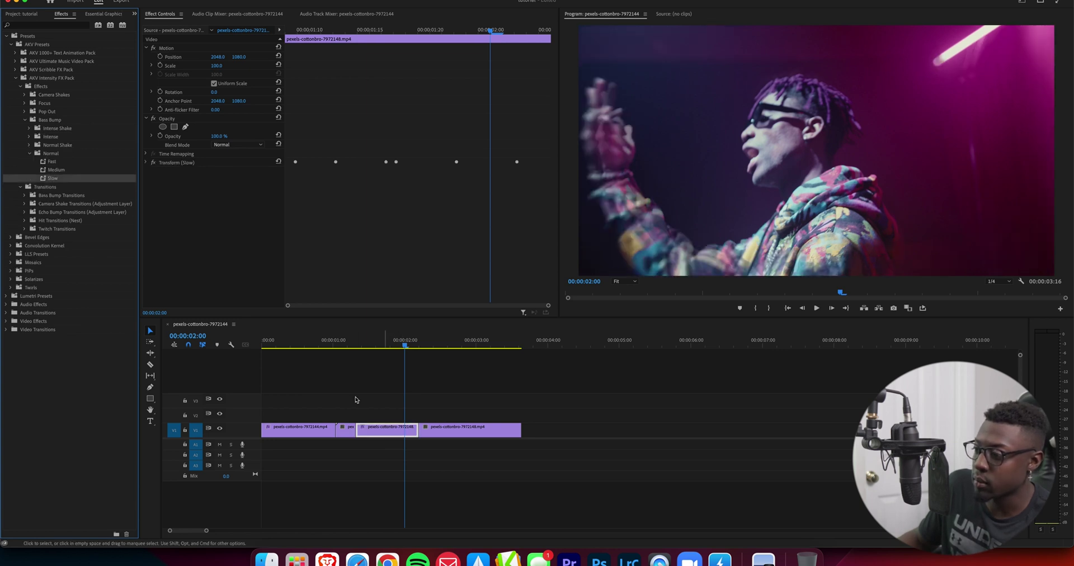
{"action": "left_click", "coordinate": [342, 350]}
{"action": "key", "text": "space"}
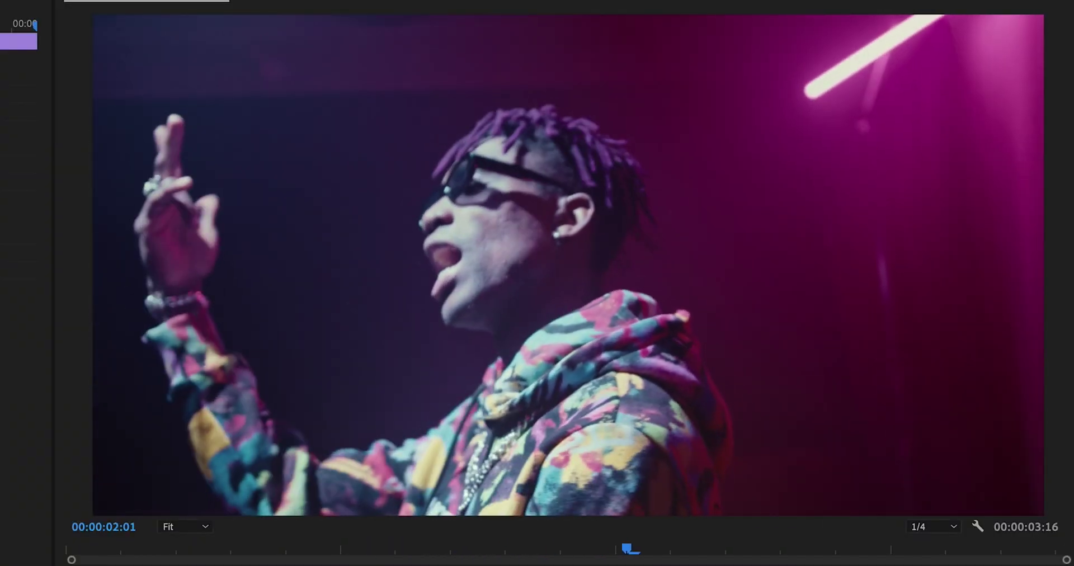
{"action": "key", "text": "Up"}
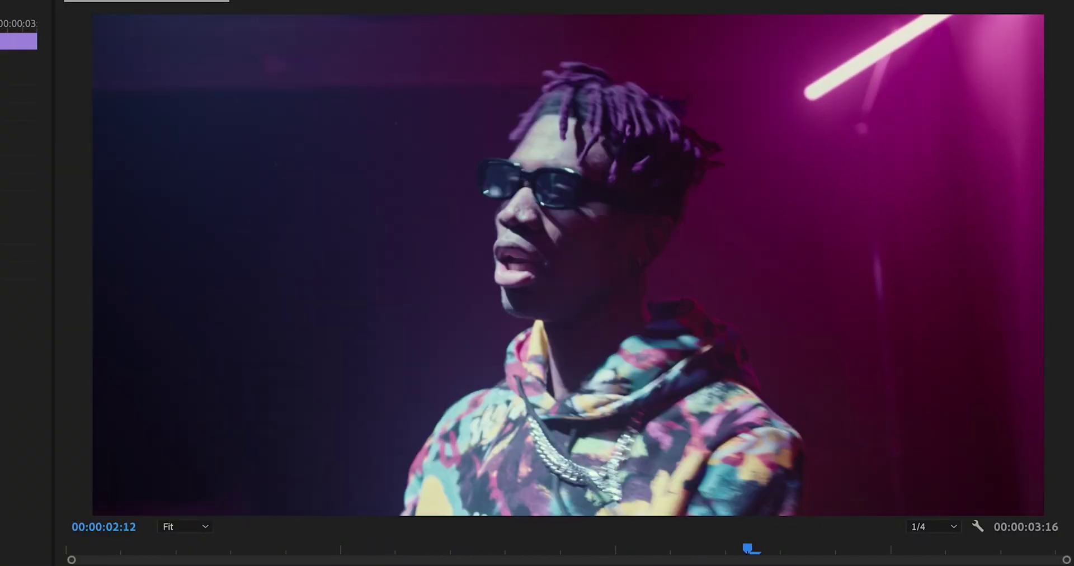
{"action": "key", "text": "space"}
{"action": "key", "text": "space"}
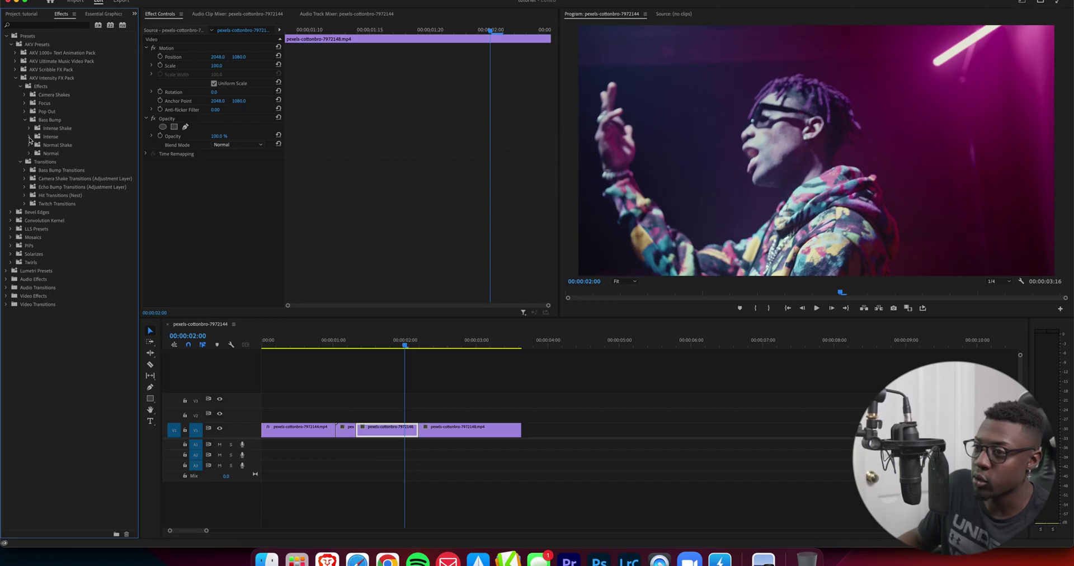
Try a preset from the Bass Bump Intense group on the middle segment, preview it, and undo it.
{"action": "left_click", "coordinate": [29, 137]}
{"action": "left_click_drag", "start_coordinate": [56, 152], "coordinate": [395, 429]}
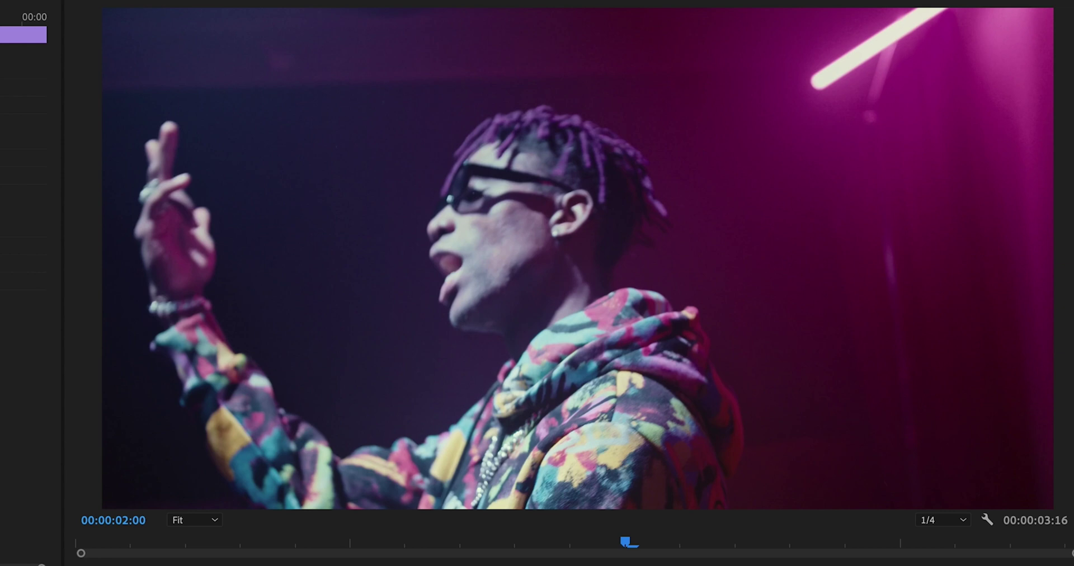
{"action": "key", "text": "space"}
{"action": "key", "text": "space"}
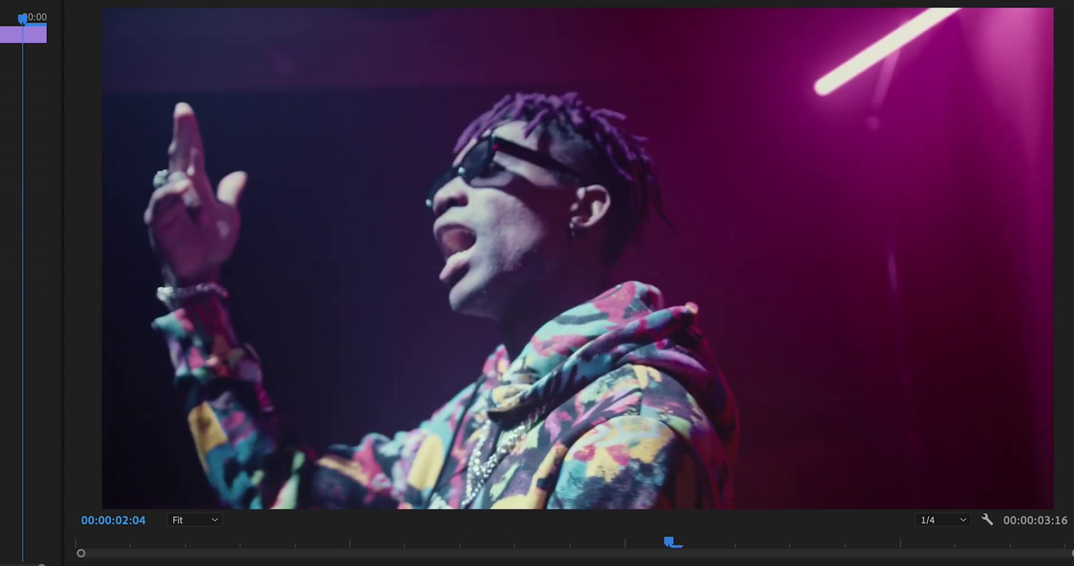
{"action": "key", "text": "Up"}
{"action": "key", "text": "space"}
{"action": "key", "text": "space"}
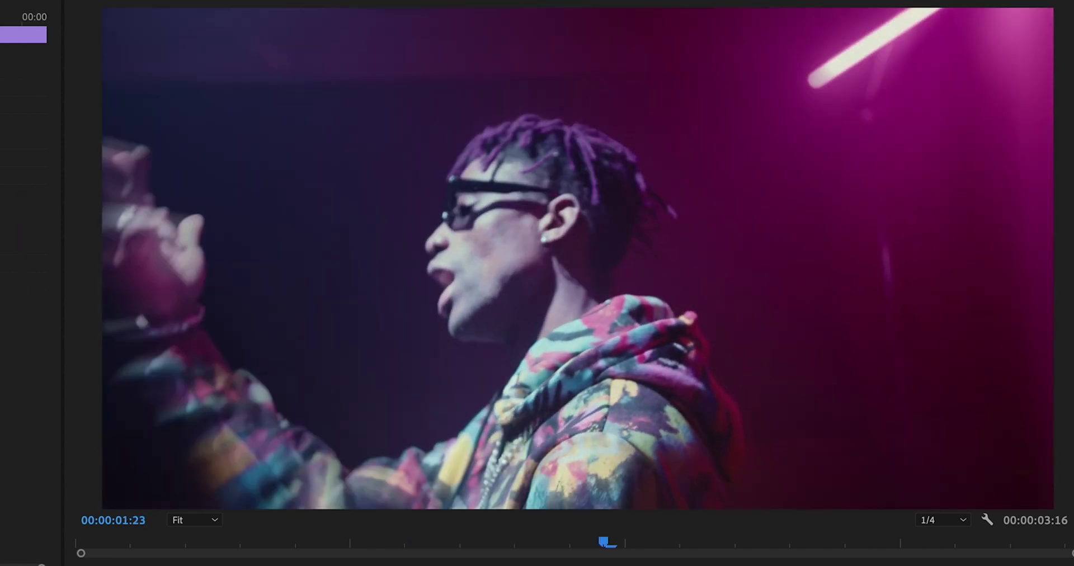
{"action": "key", "text": "super+z"}
{"action": "left_click", "coordinate": [29, 137]}
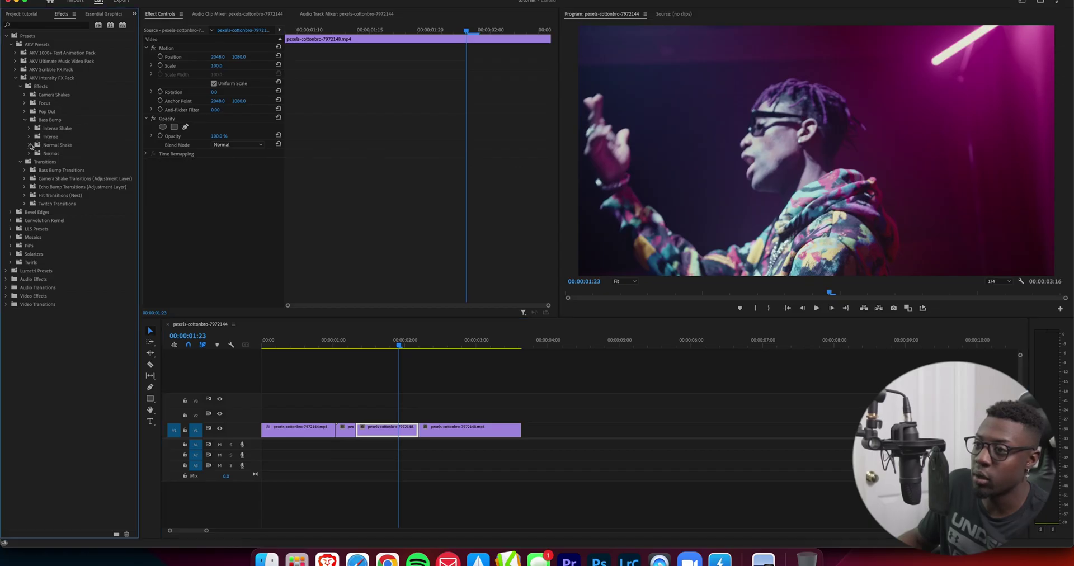
Apply a Bass Bump shake preset to the extended middle segment and play it from shortly before the segment.
{"action": "left_click", "coordinate": [30, 128]}
{"action": "left_click_drag", "start_coordinate": [42, 154], "coordinate": [386, 428]}
{"action": "left_click", "coordinate": [346, 348]}
{"action": "key", "text": "space"}
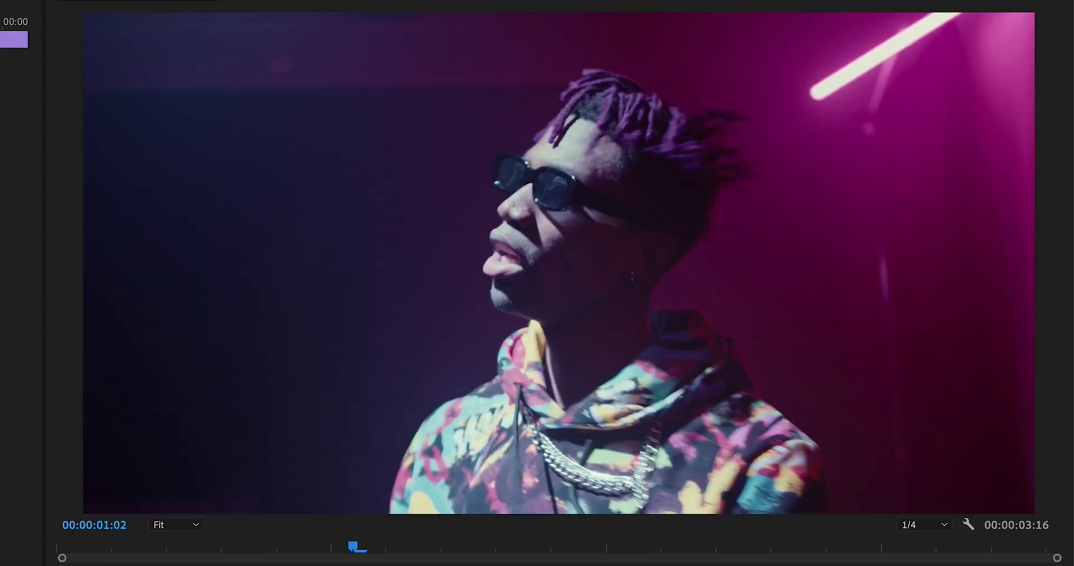